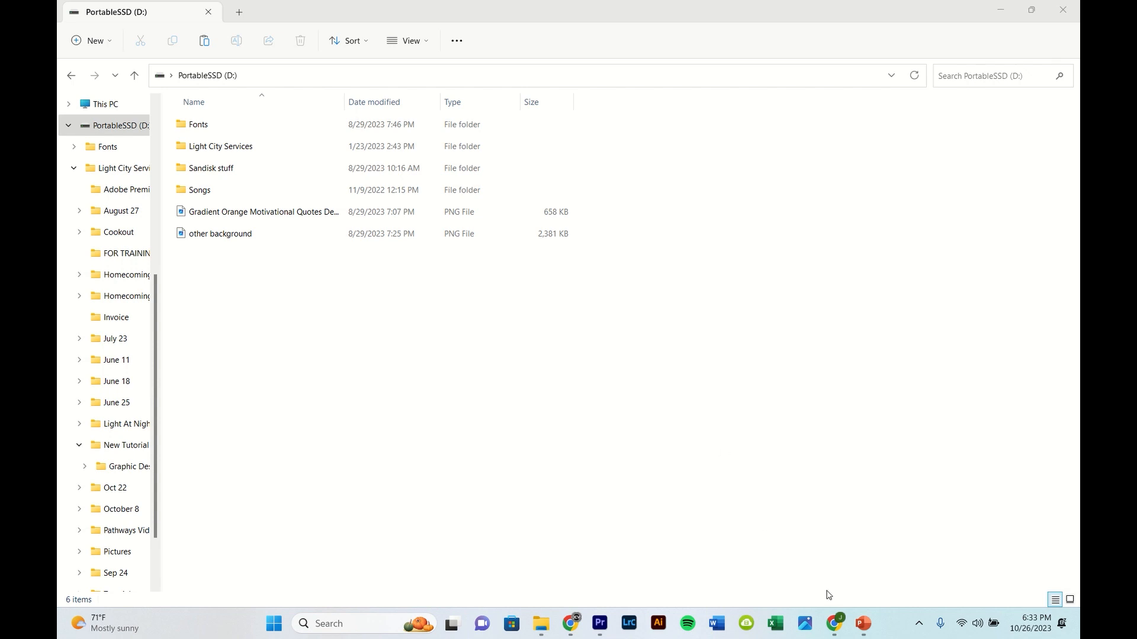
# Step: Open Premiere Pro and create a new project named Tutorial
pyautogui.moveTo(833, 627)
pyautogui.click(833, 553)
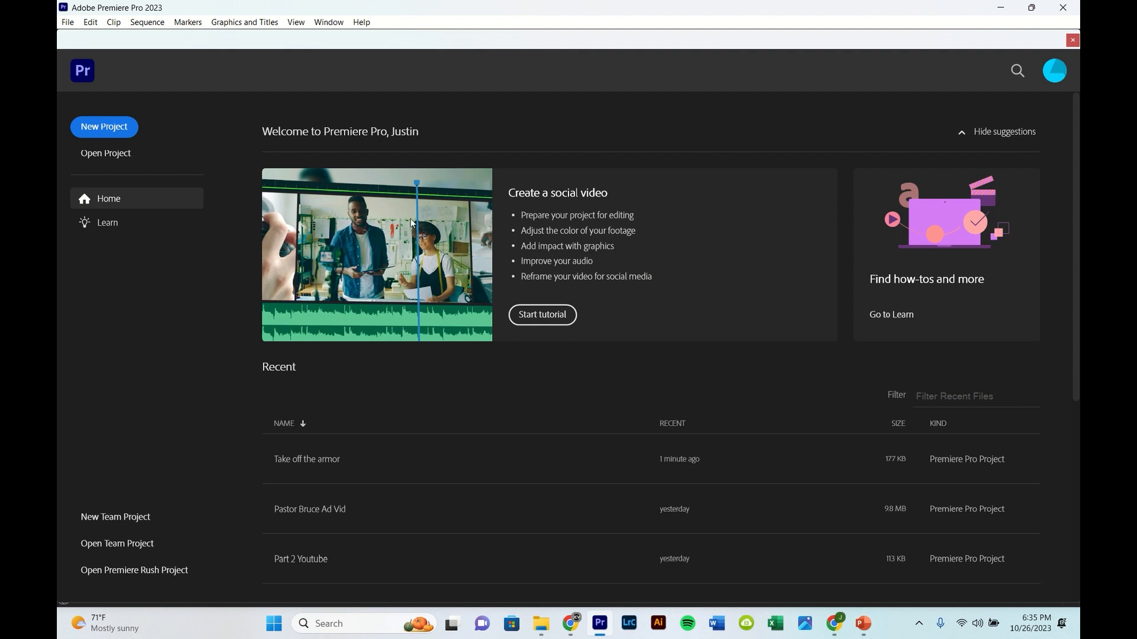
pyautogui.click(118, 127)
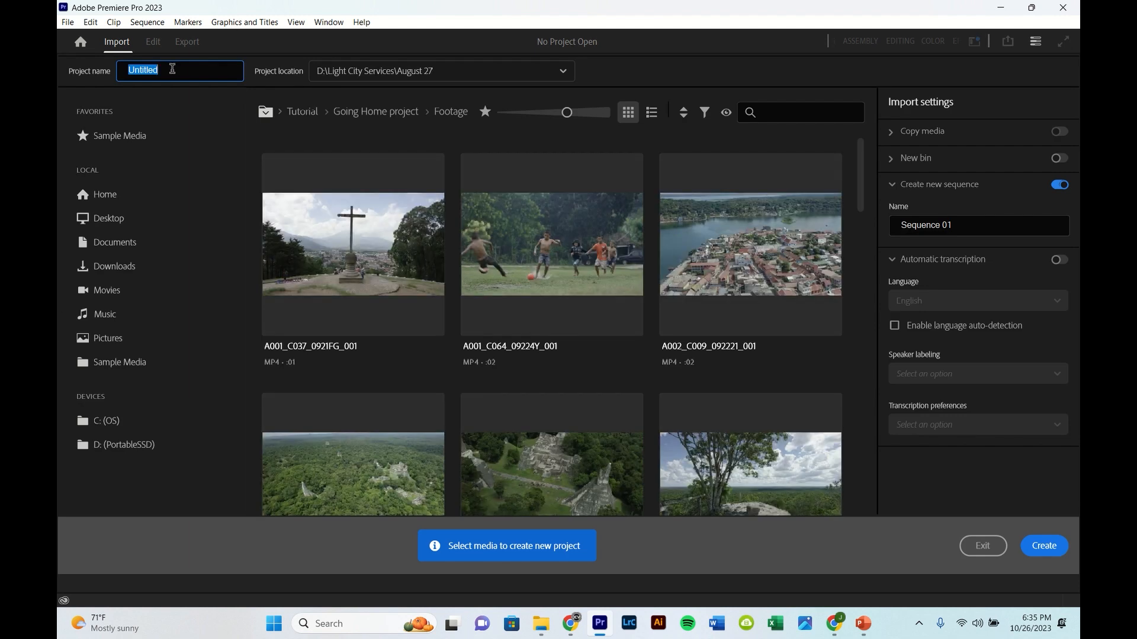
pyautogui.write('Tutorial')
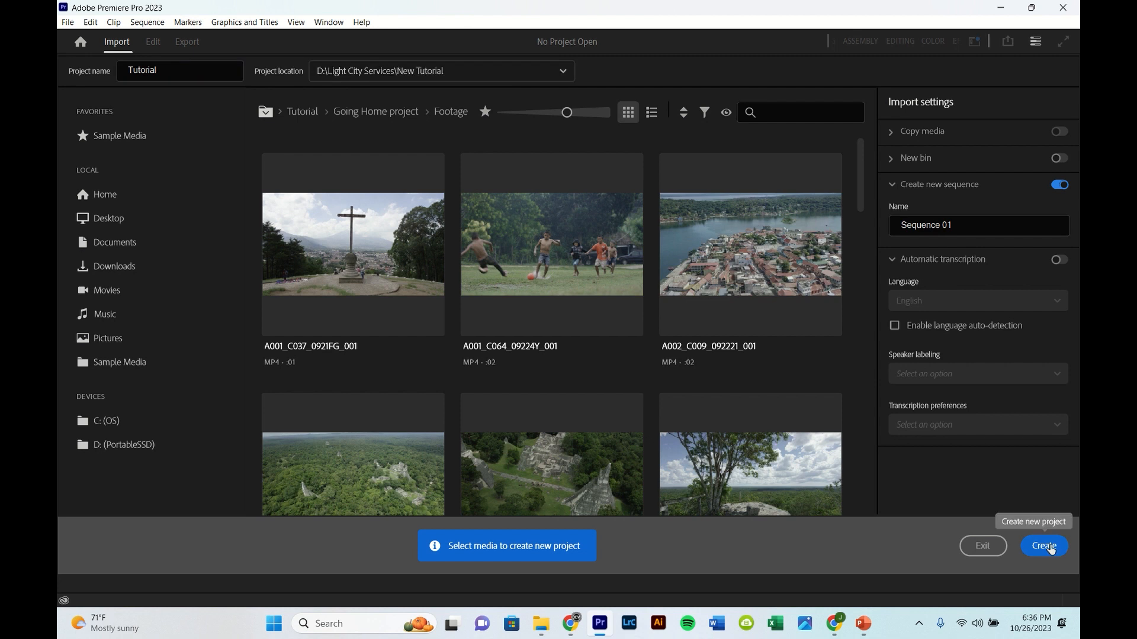
pyautogui.click(1045, 547)
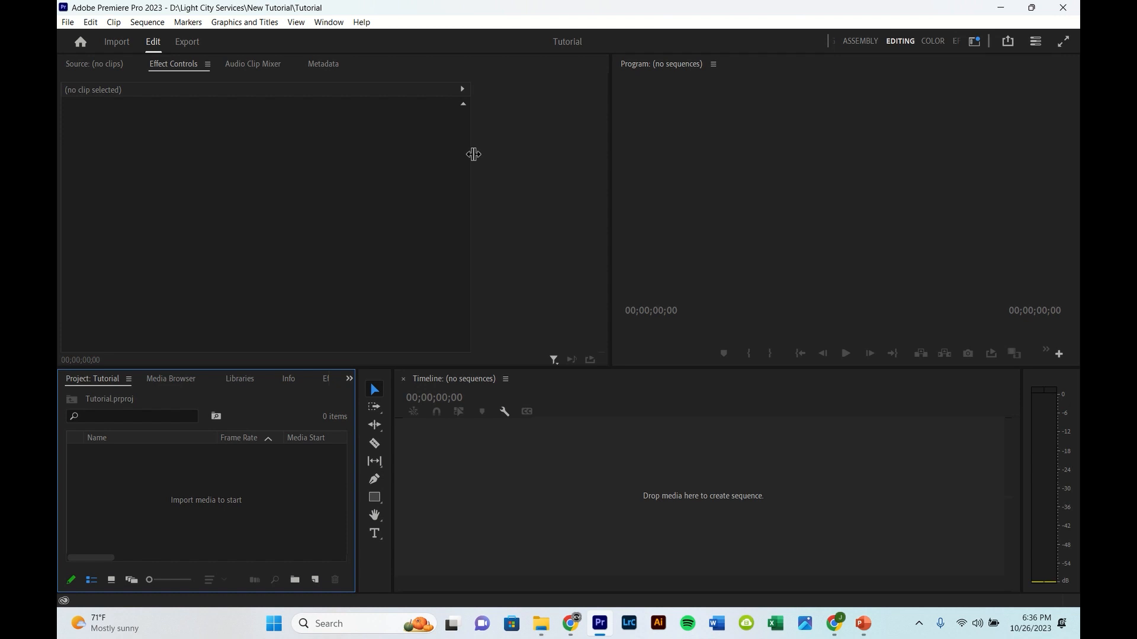
# Step: Reset the workspace to its saved layout
pyautogui.click(335, 25)
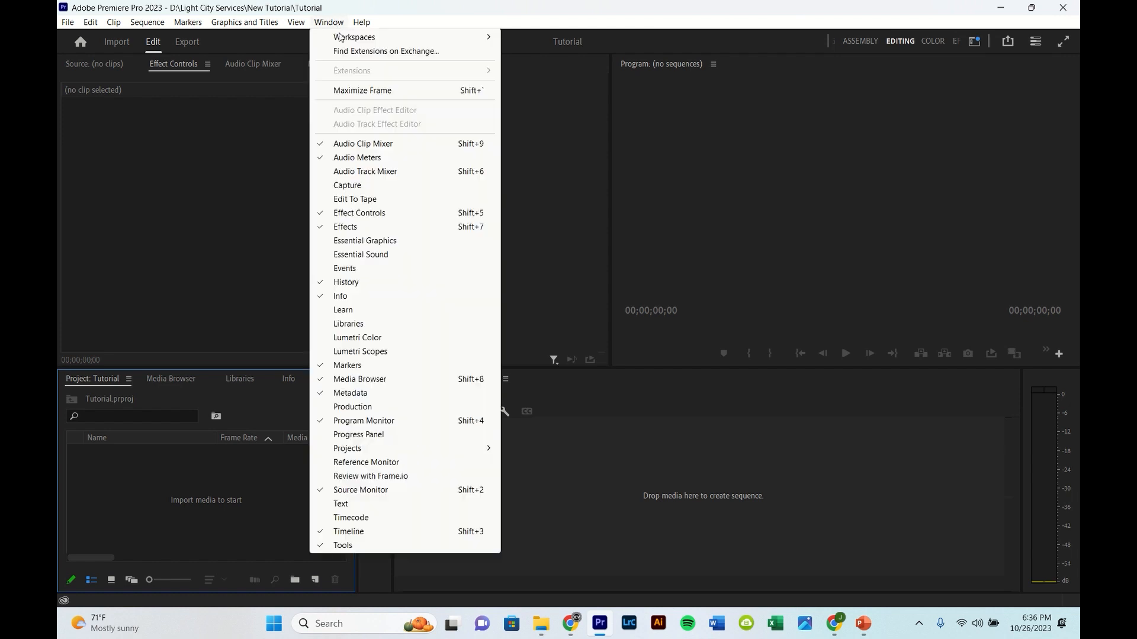
pyautogui.moveTo(361, 43)
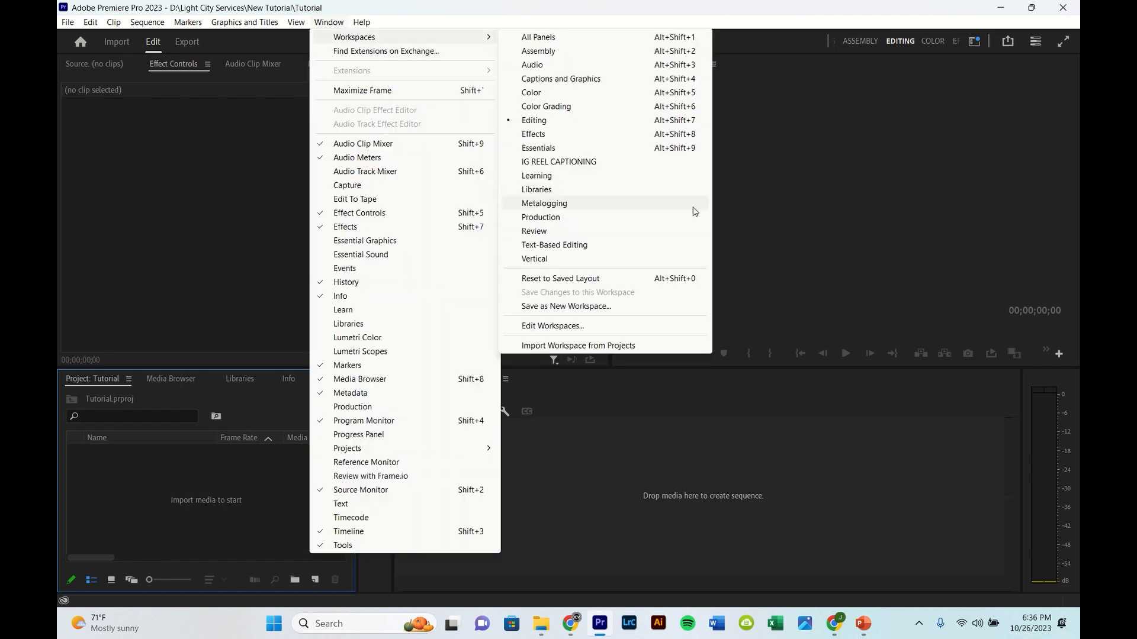
pyautogui.click(580, 284)
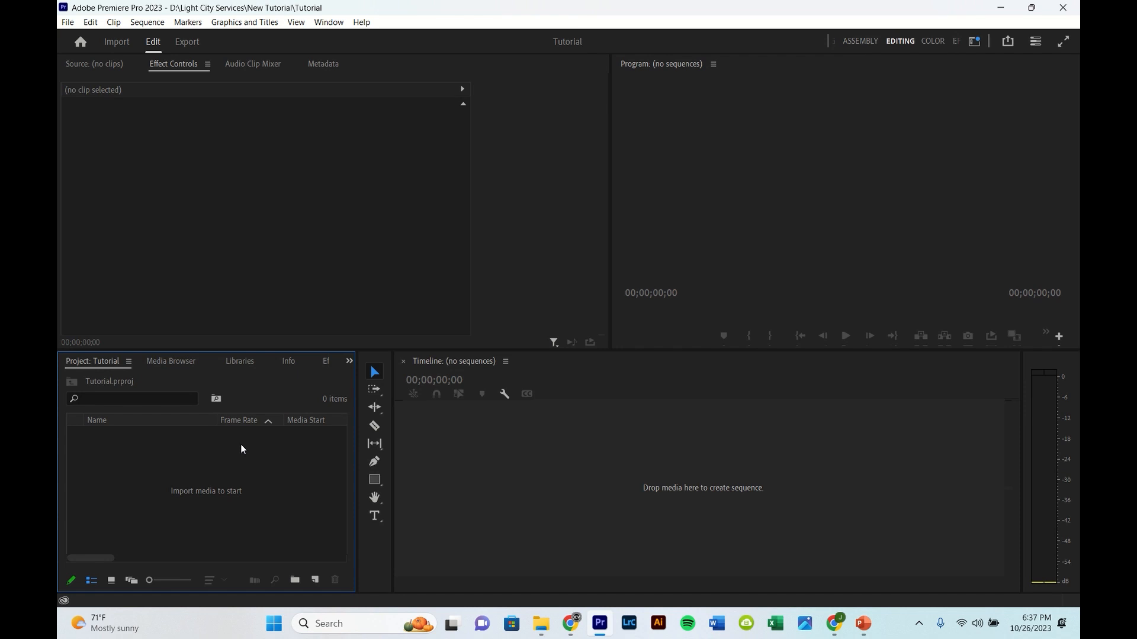
# Step: Import the media and place the Part 6 Financial increase clip on the timeline to create a sequence
pyautogui.doubleClick(198, 457)
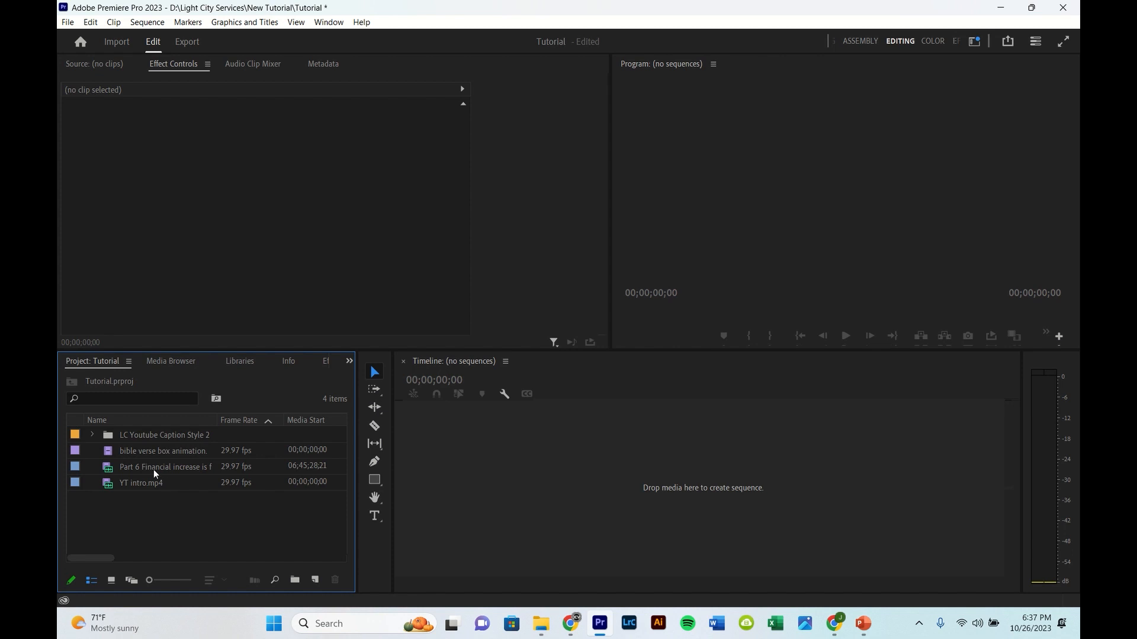
pyautogui.moveTo(151, 467); pyautogui.dragTo(467, 466)
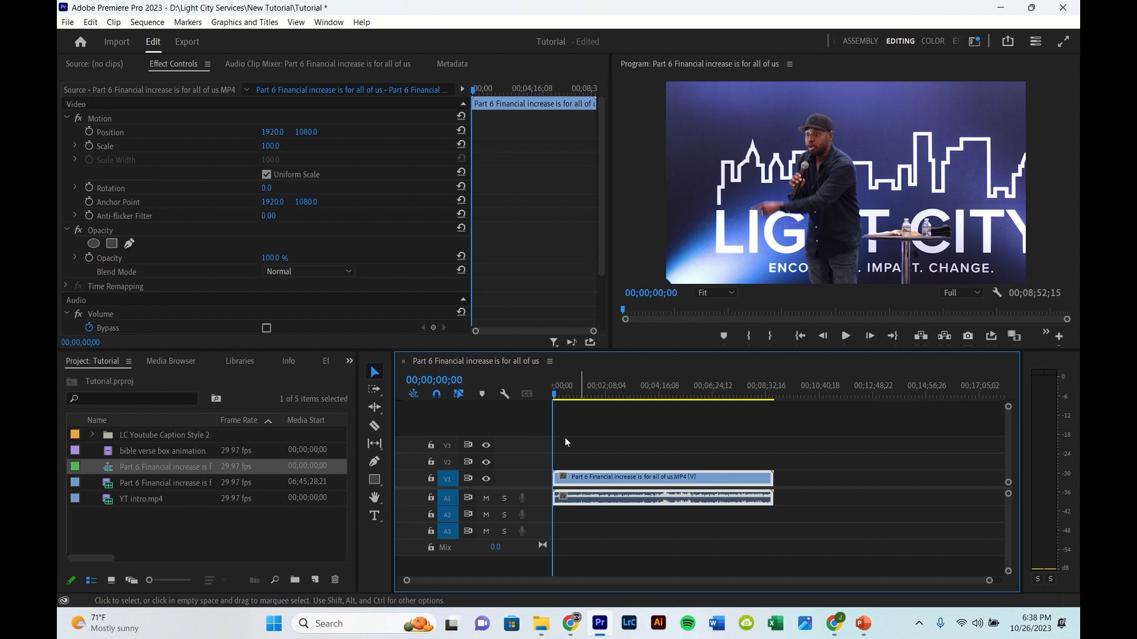
# Step: Switch to the Color workspace and set the clip's Exposure to 0.5 in Lumetri Color
pyautogui.click(934, 41)
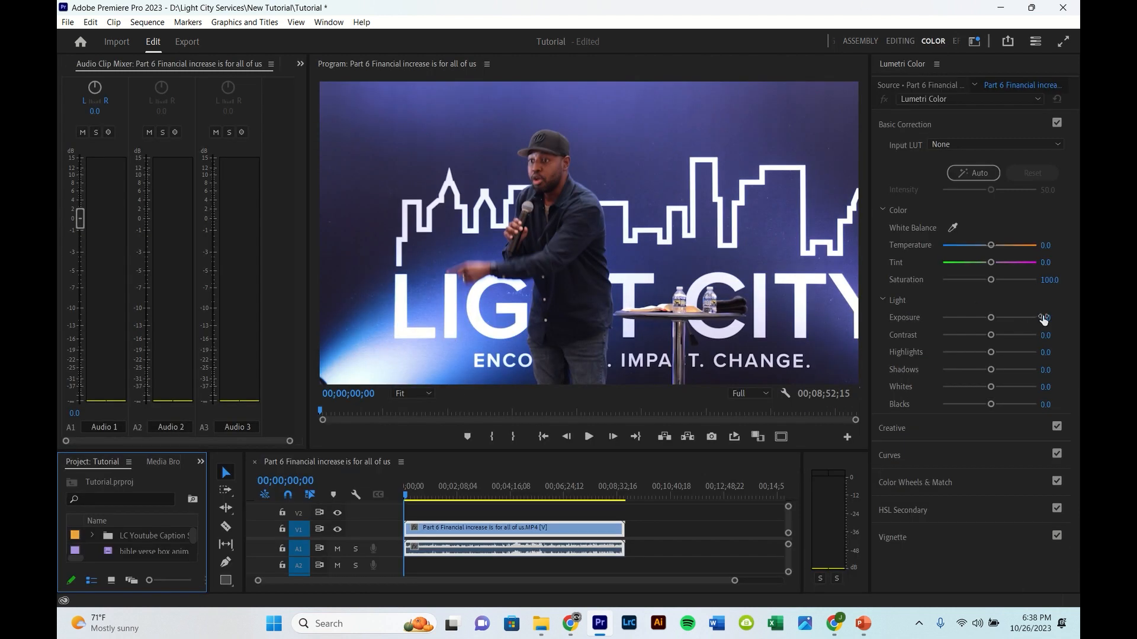
pyautogui.click(1044, 318)
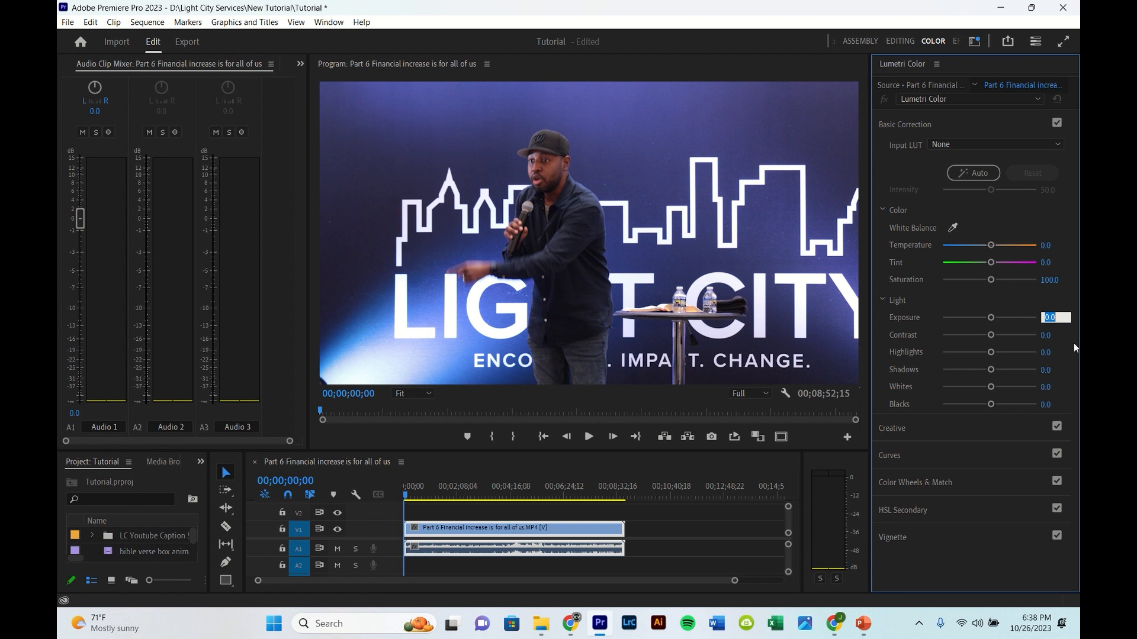
pyautogui.write('0.5')
pyautogui.press('Return')
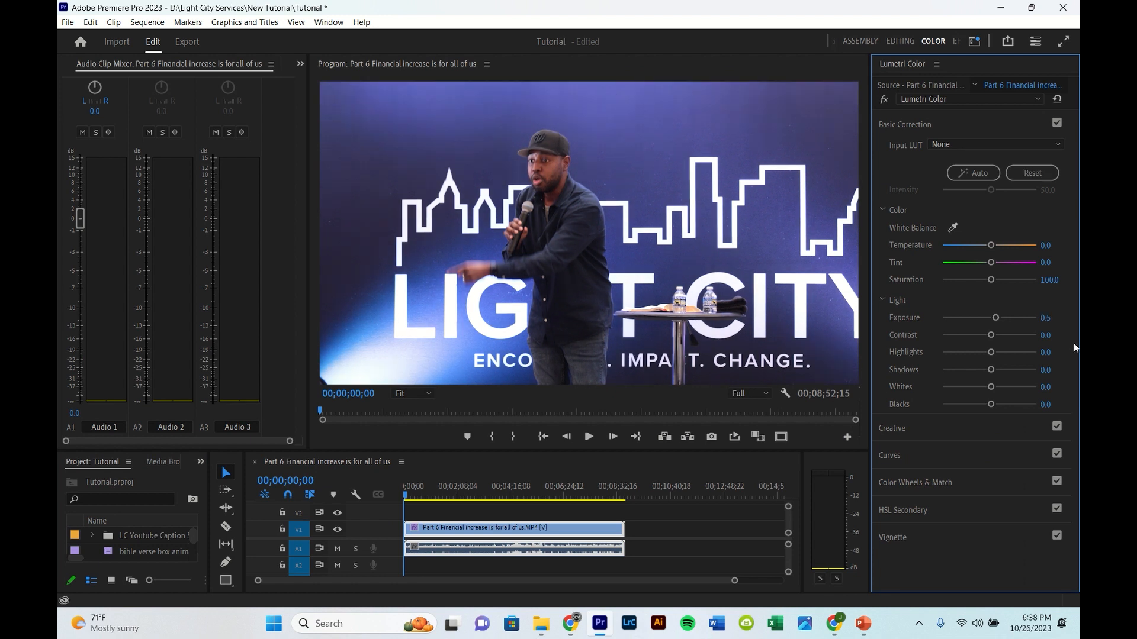
# Step: Set the clip's Highlights to 10 and Whites to 7
pyautogui.click(1042, 352)
pyautogui.write('10')
pyautogui.press('Return')
pyautogui.click(1054, 386)
pyautogui.write('7')
pyautogui.press('Return')
# Step: Toggle Basic Correction off and on to compare the clip before and after the correction
pyautogui.click(1057, 122)
pyautogui.click(1055, 123)
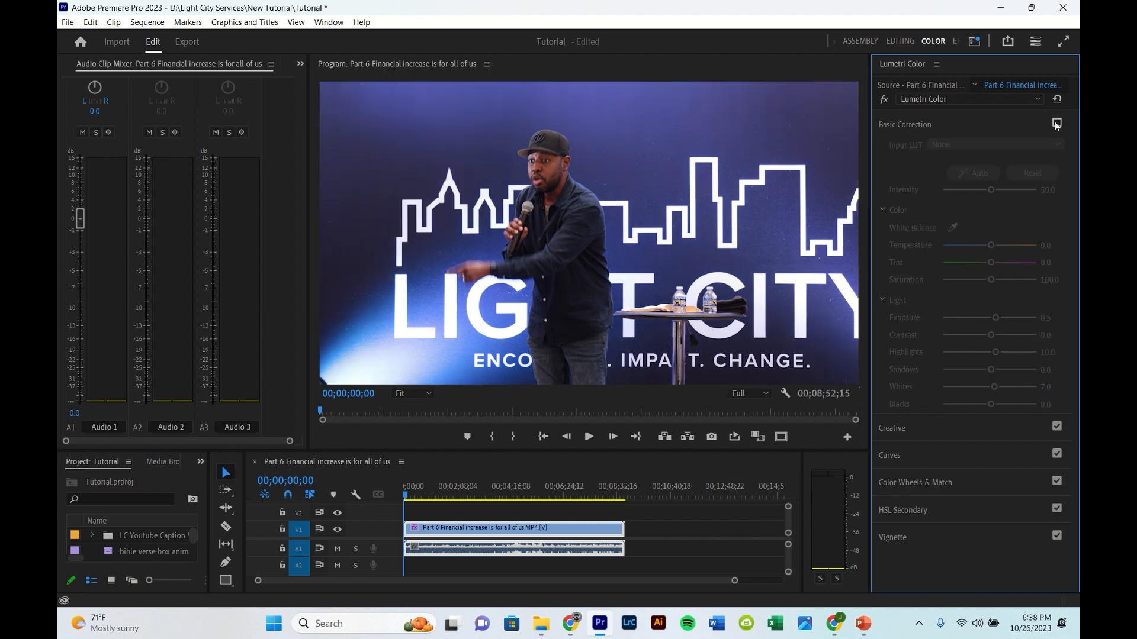
pyautogui.click(1055, 124)
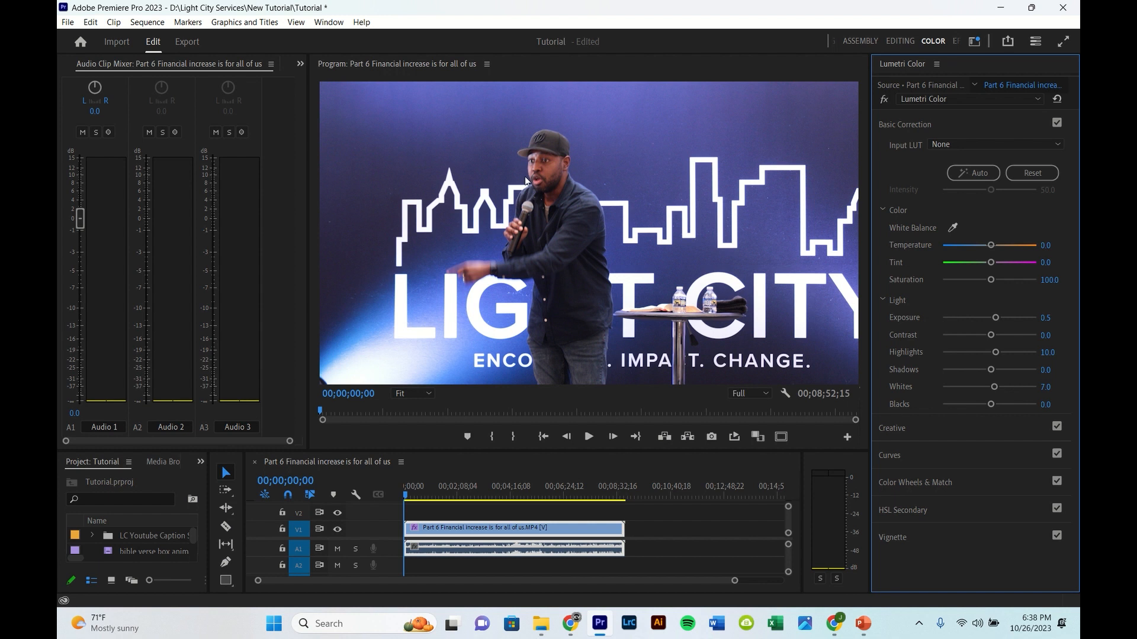
# Step: Return to the Editing workspace and move the playhead to 00;02;30;00
pyautogui.click(901, 41)
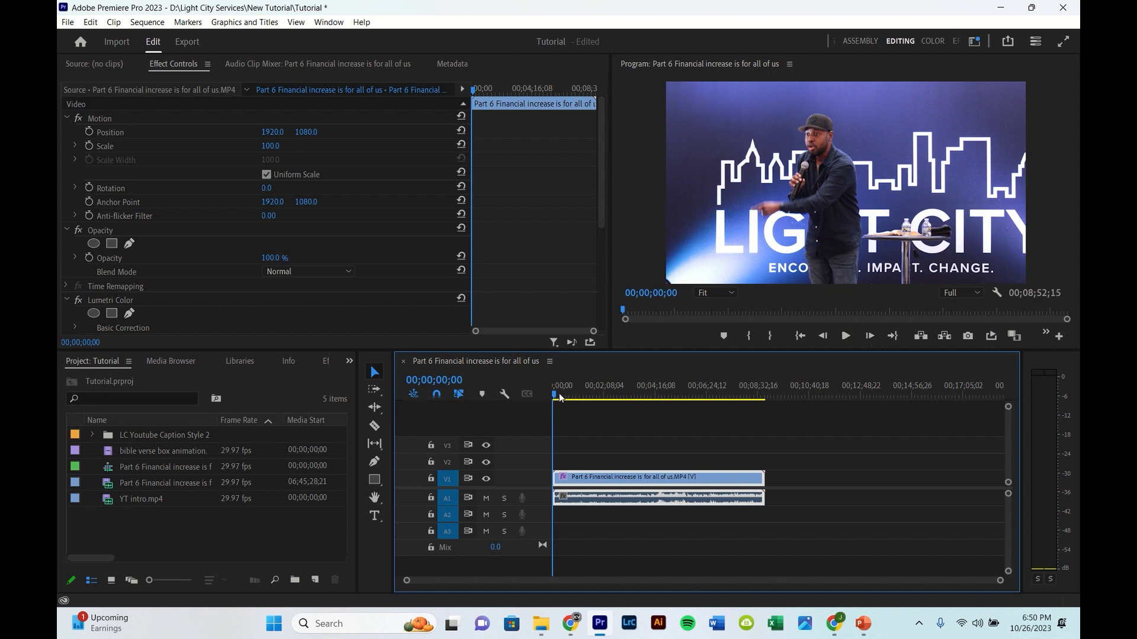
pyautogui.moveTo(560, 398)
pyautogui.mouseDown()
pyautogui.moveTo(616, 396)
pyautogui.moveTo(553, 397)
pyautogui.mouseUp()
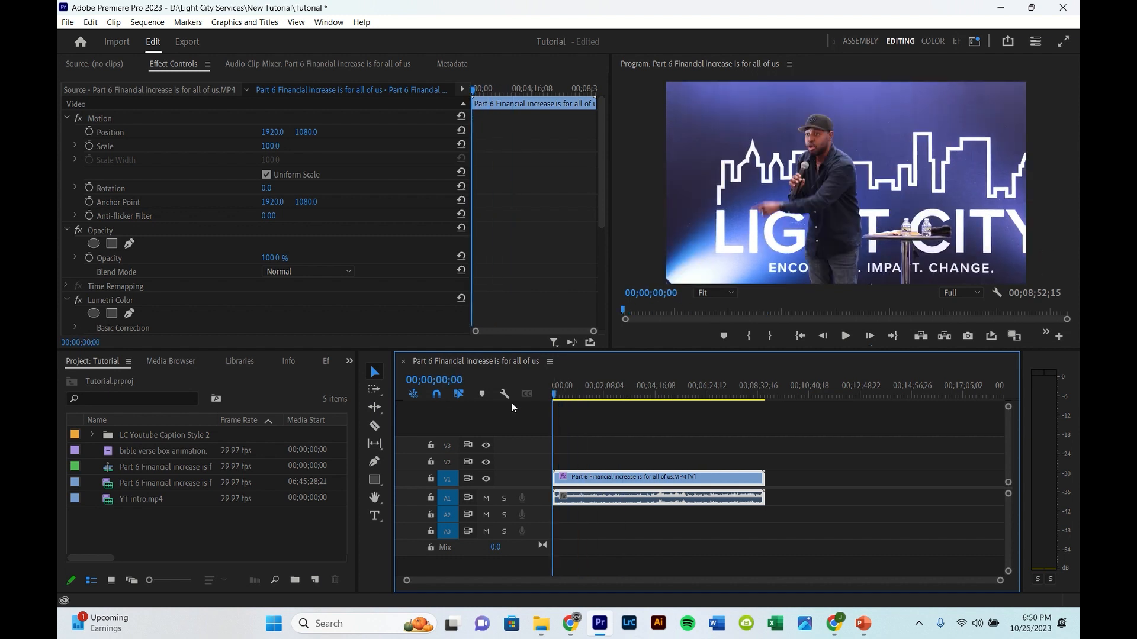
pyautogui.click(436, 379)
pyautogui.click(437, 380)
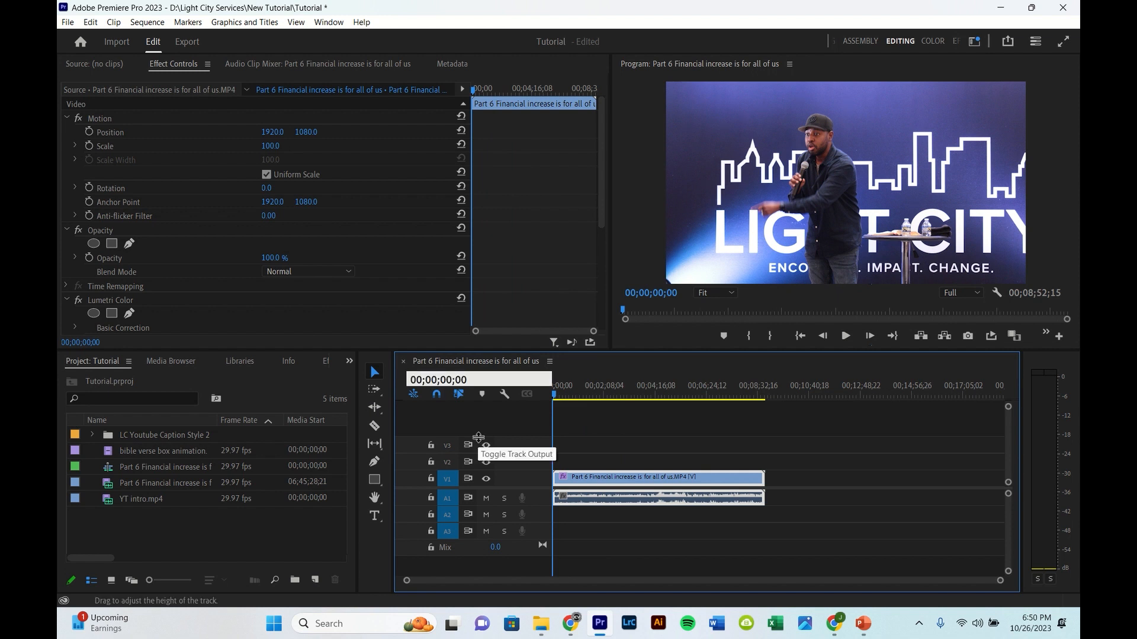
pyautogui.press('BackSpace')
pyautogui.write('2')
pyautogui.press('Right')
pyautogui.press('Right')
pyautogui.press('BackSpace')
pyautogui.write('3')
pyautogui.press('Return')
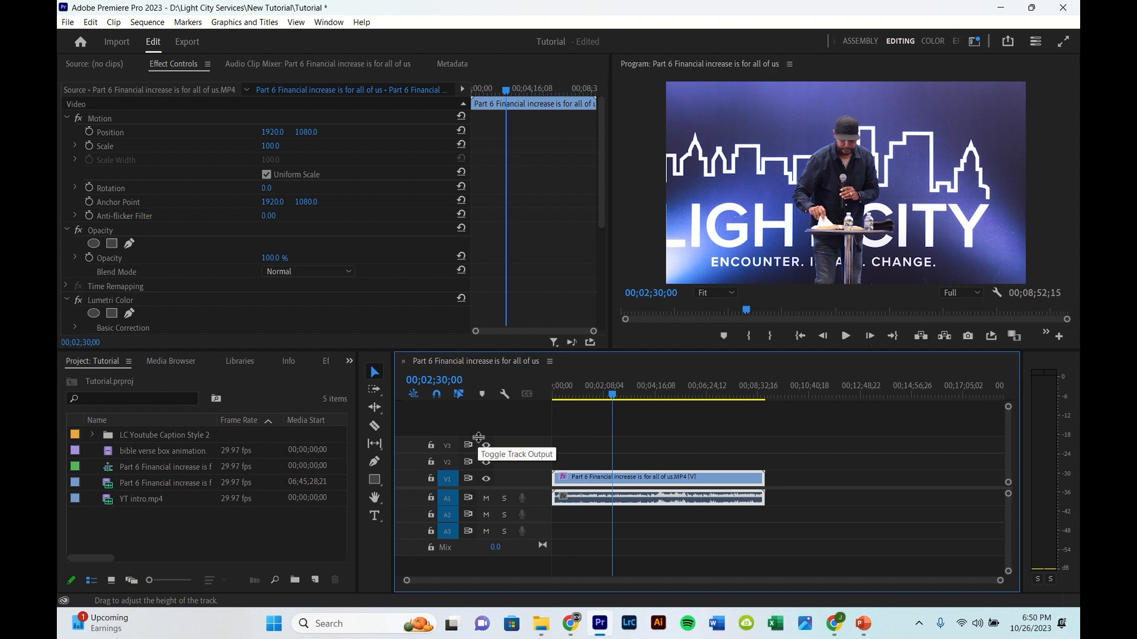
# Step: Play the sequence briefly and step back frame by frame to place the playhead at 00;02;31;28
pyautogui.scroll(2, 605, 462)
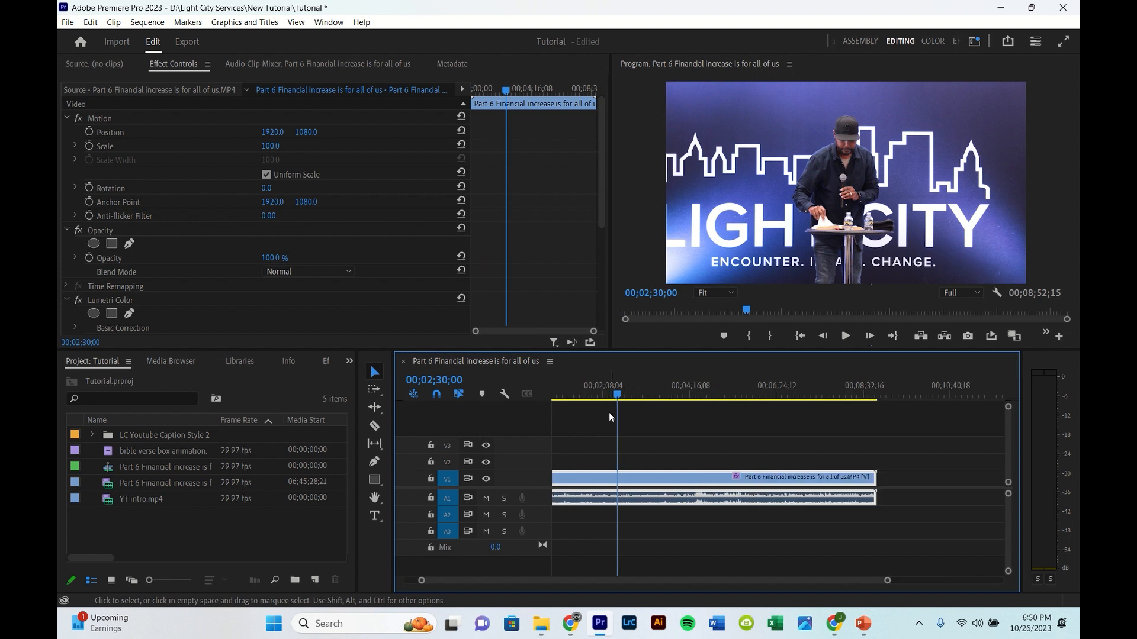
pyautogui.press('space')
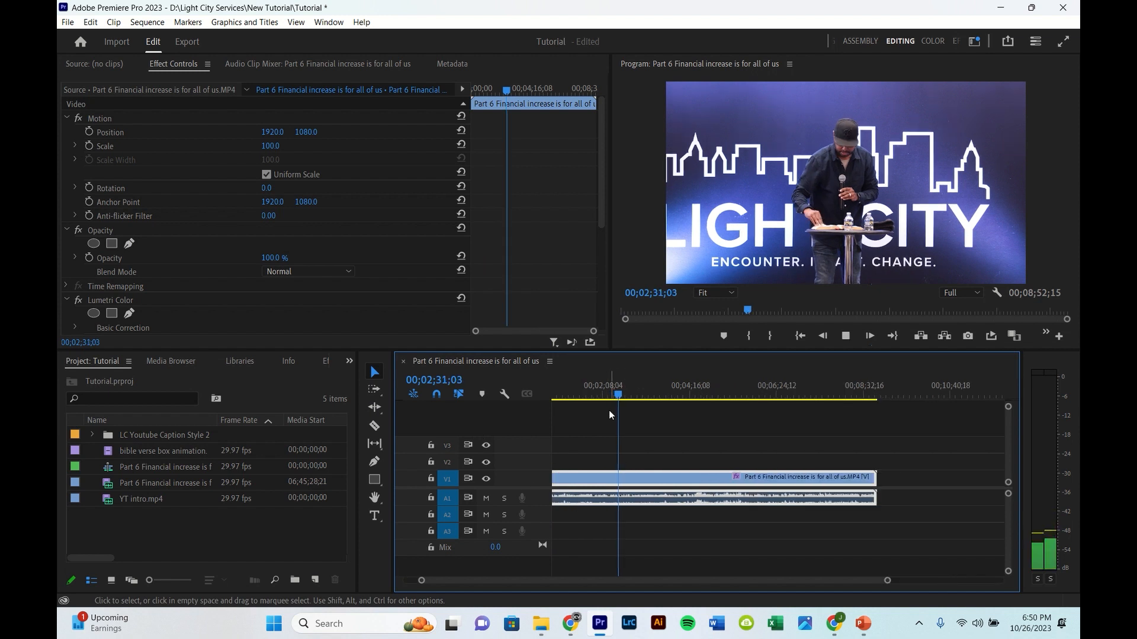
pyautogui.press('space')
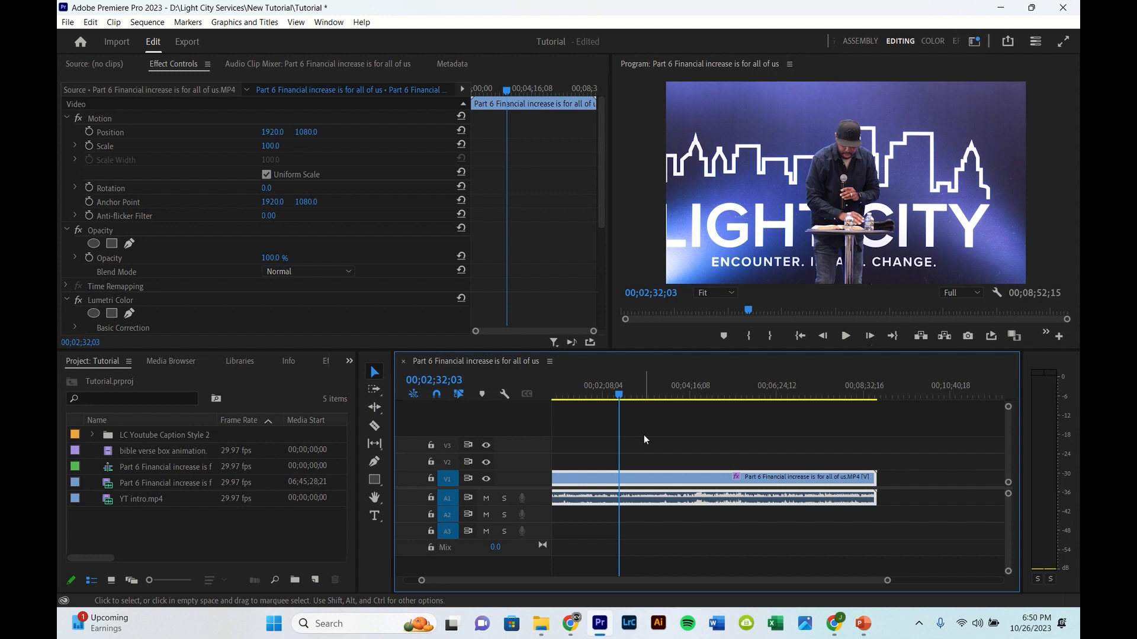
pyautogui.press('Left')
pyautogui.press('Left')
pyautogui.press('Left')
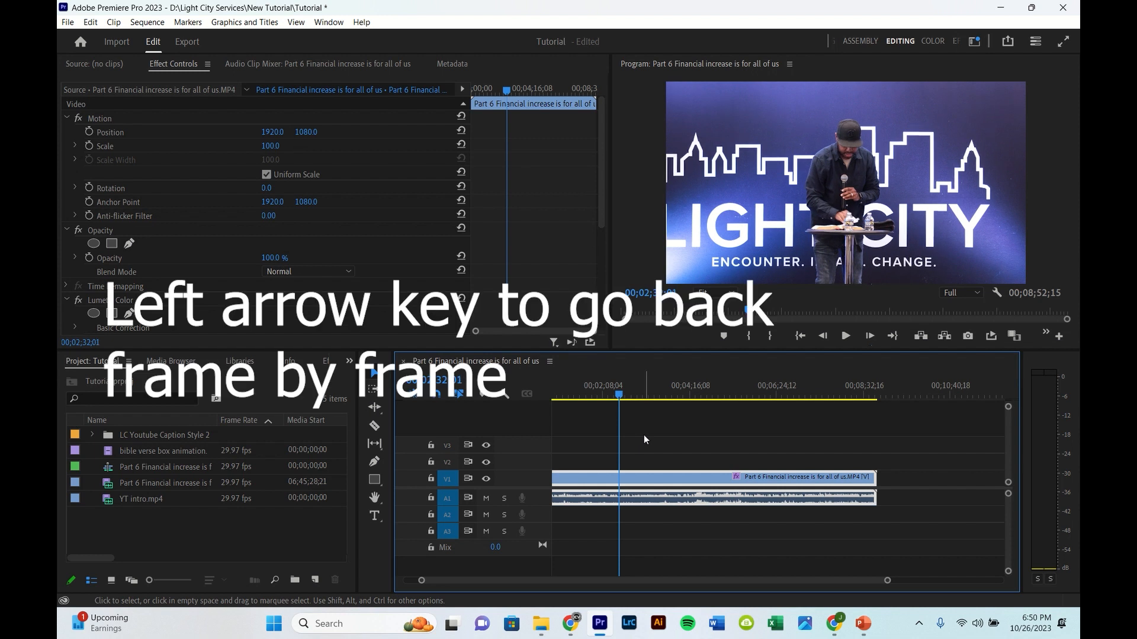
pyautogui.press('Left')
pyautogui.press('Left')
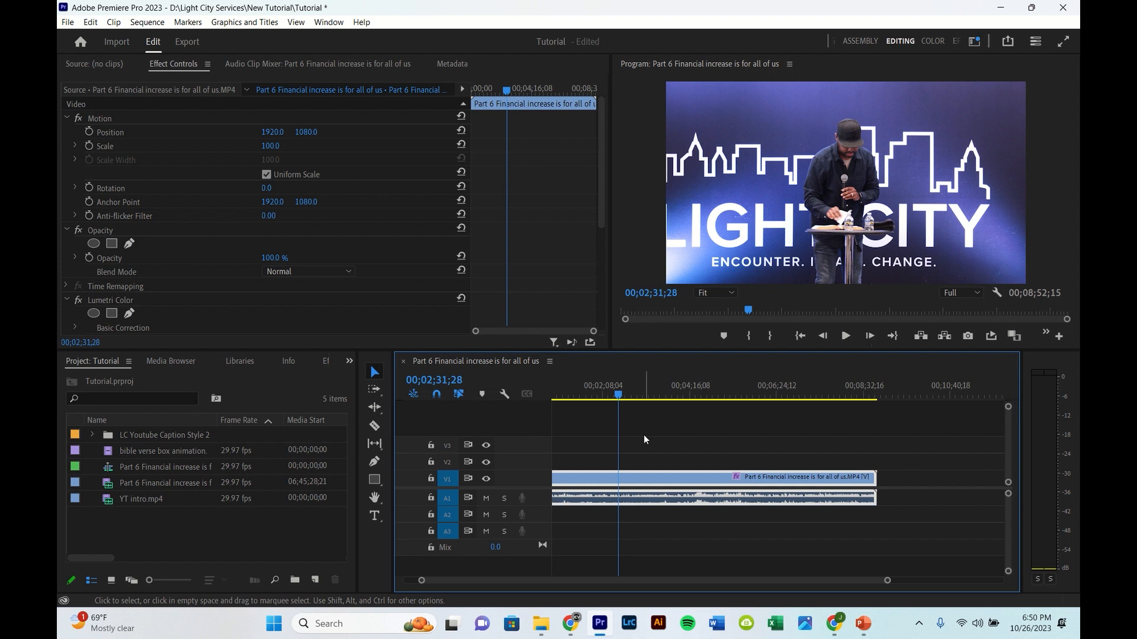
# Step: Split the clip at the playhead with the Razor tool, undo that cut, and split it again with Add Edit
pyautogui.click(375, 426)
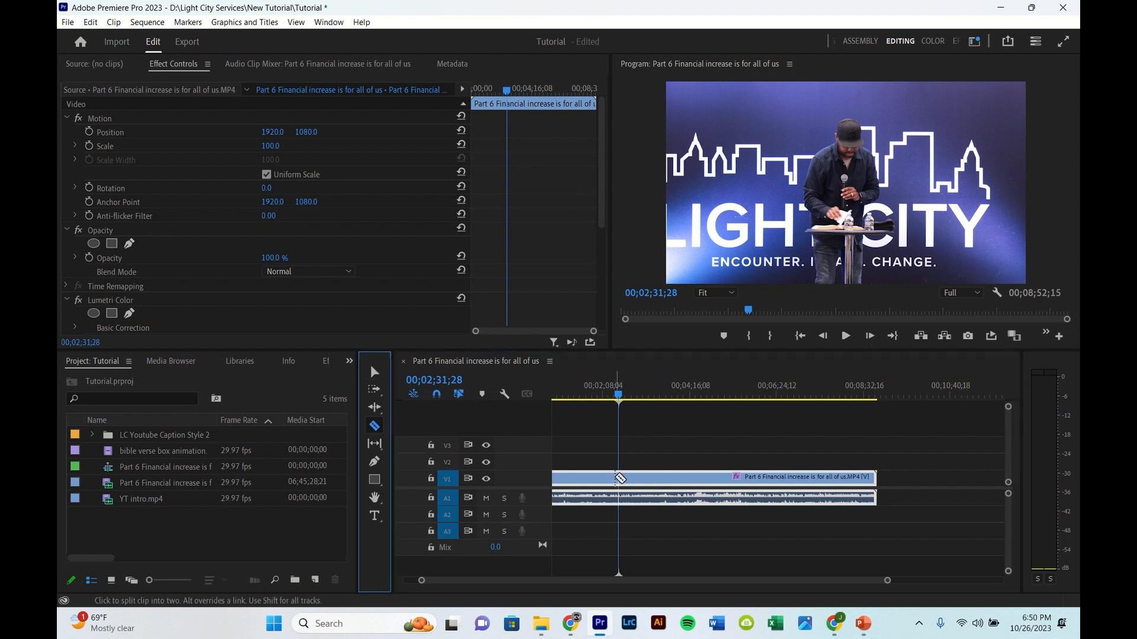
pyautogui.click(619, 479)
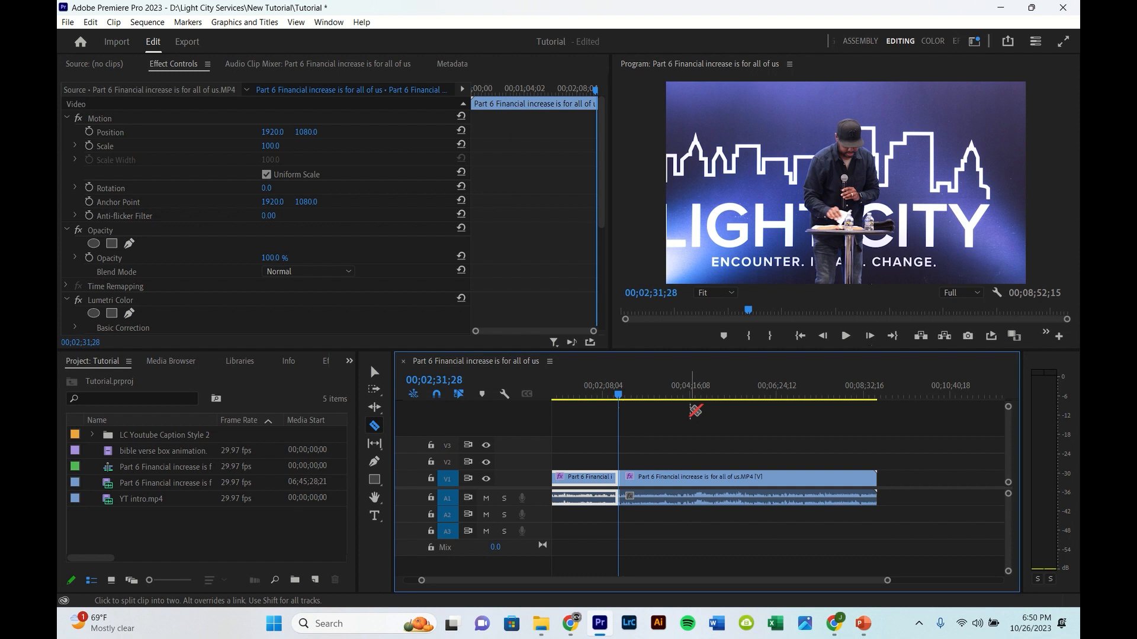
pyautogui.click(371, 371)
pyautogui.hotkey('ctrl', 'z')
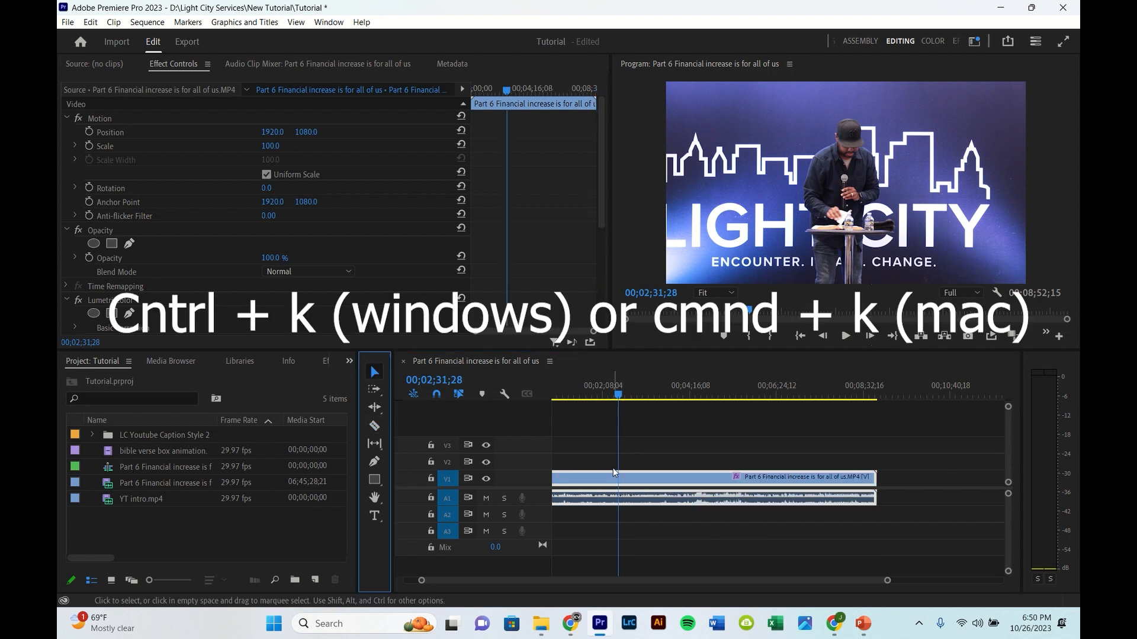
pyautogui.hotkey('ctrl', 'k')
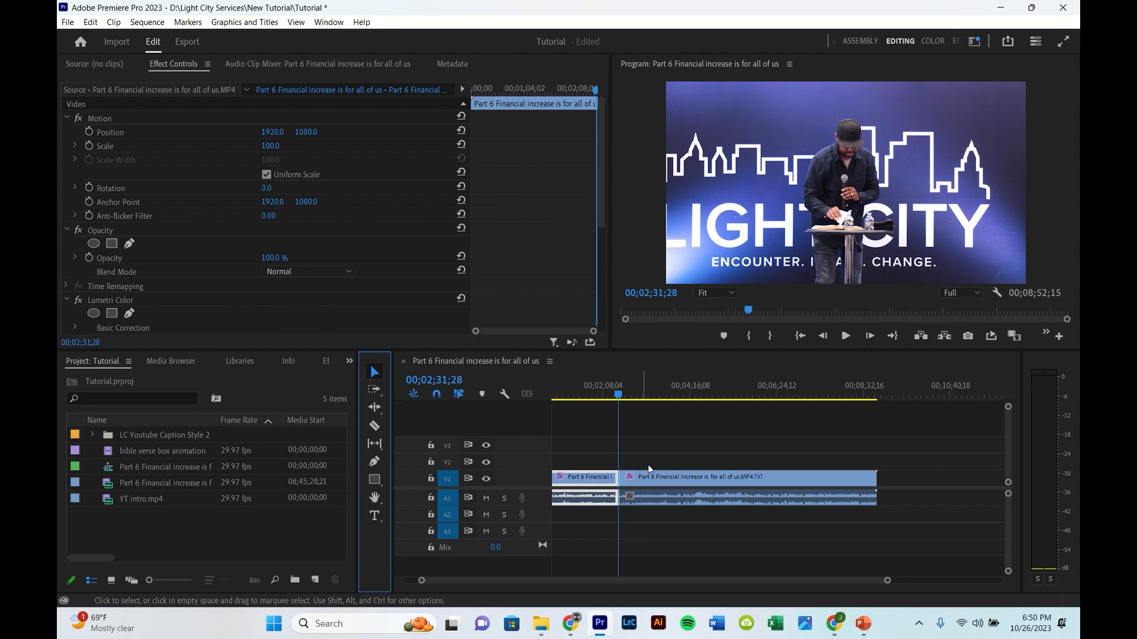
# Step: Move the playhead to 00;02;46;00
pyautogui.click(439, 381)
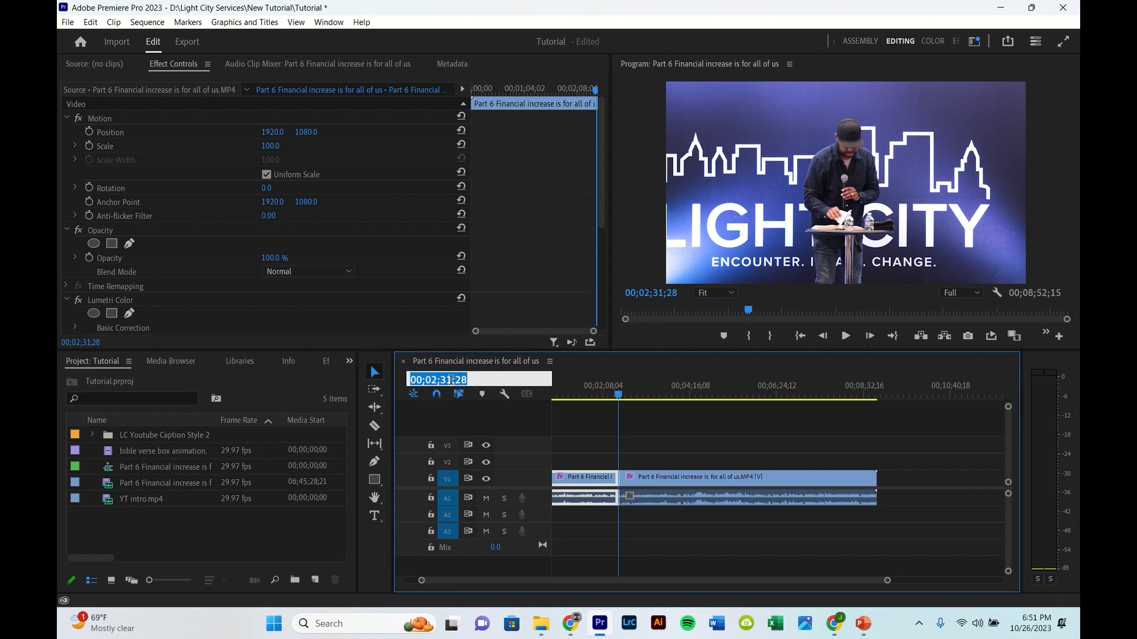
pyautogui.click(451, 381)
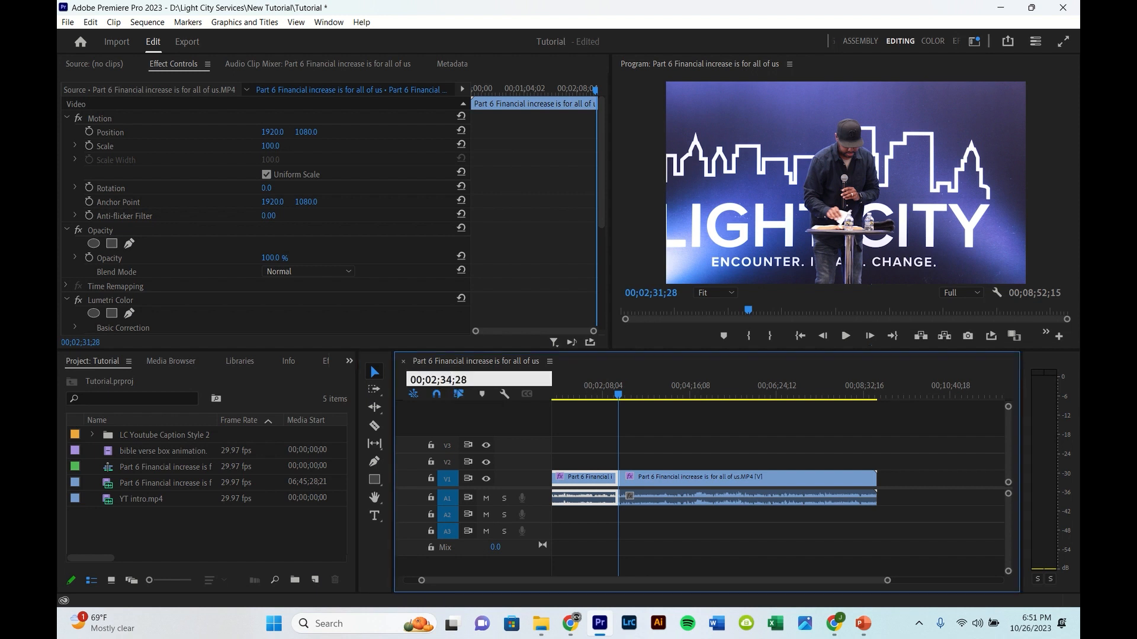
pyautogui.press('BackSpace')
pyautogui.press('BackSpace')
pyautogui.write('46;00')
pyautogui.press('Return')
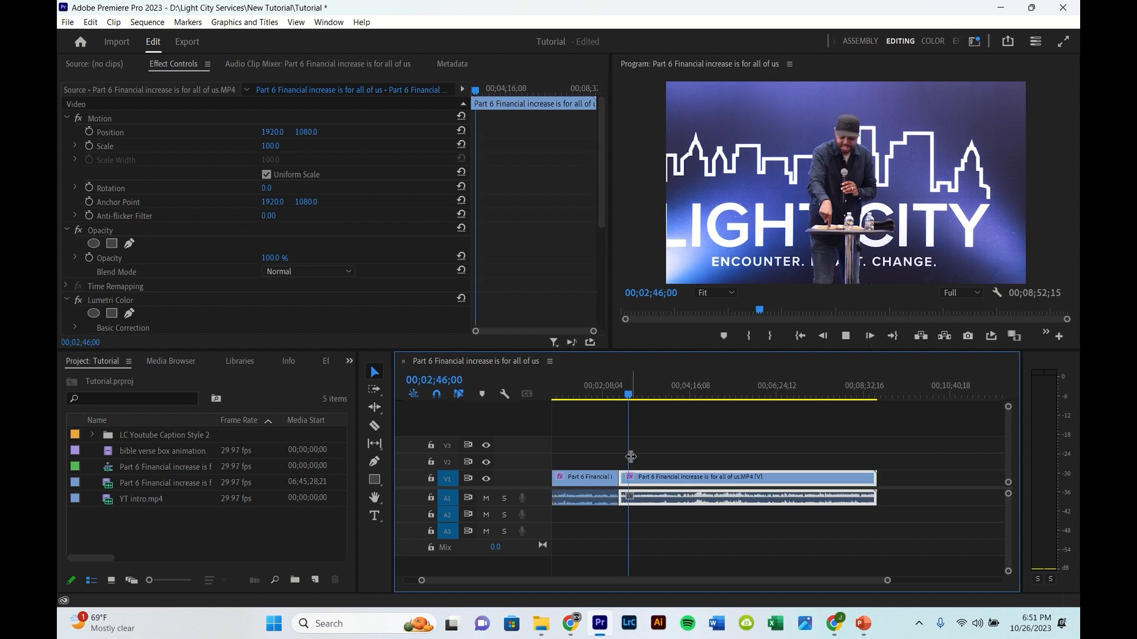
# Step: Play a moment past that point and split the clip at the playhead with Add Edit
pyautogui.press('space')
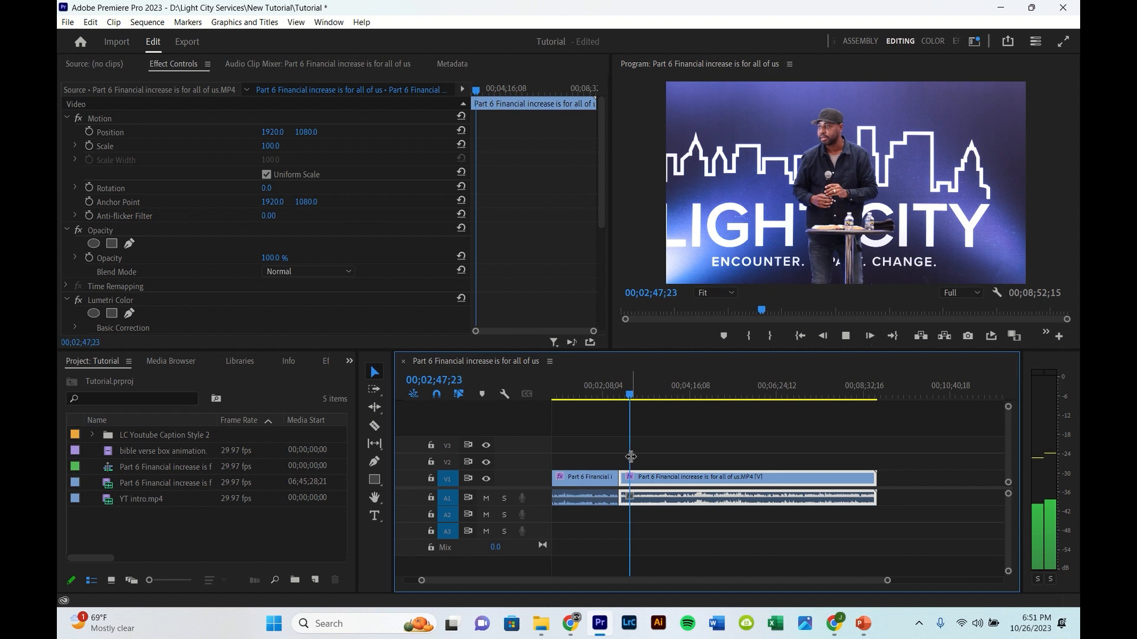
pyautogui.press('space')
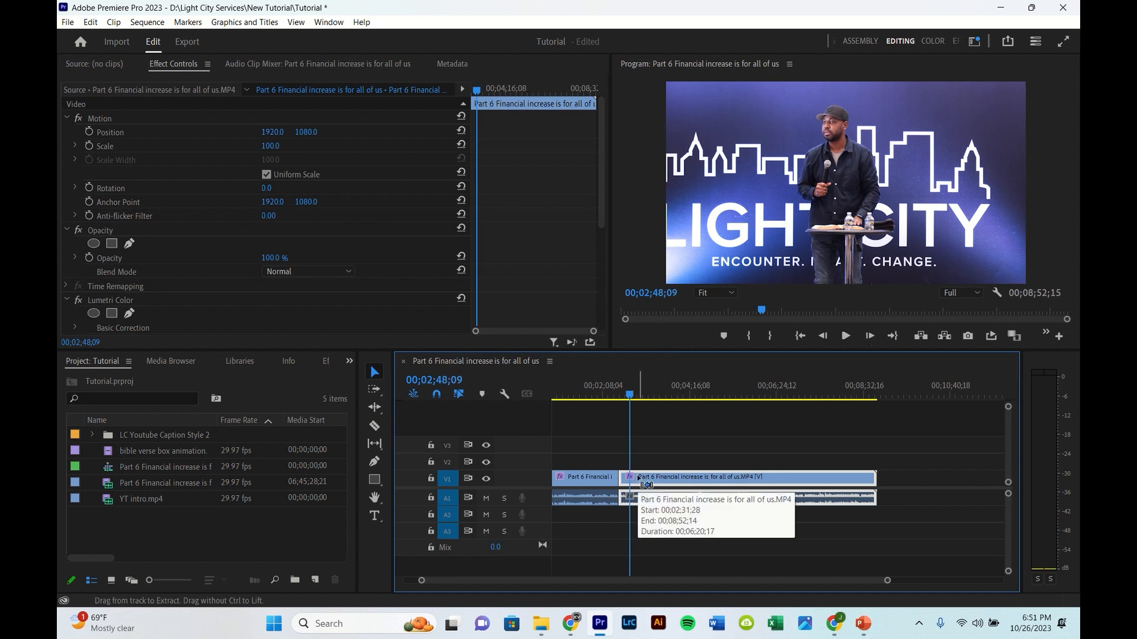
pyautogui.hotkey('ctrl', 'k')
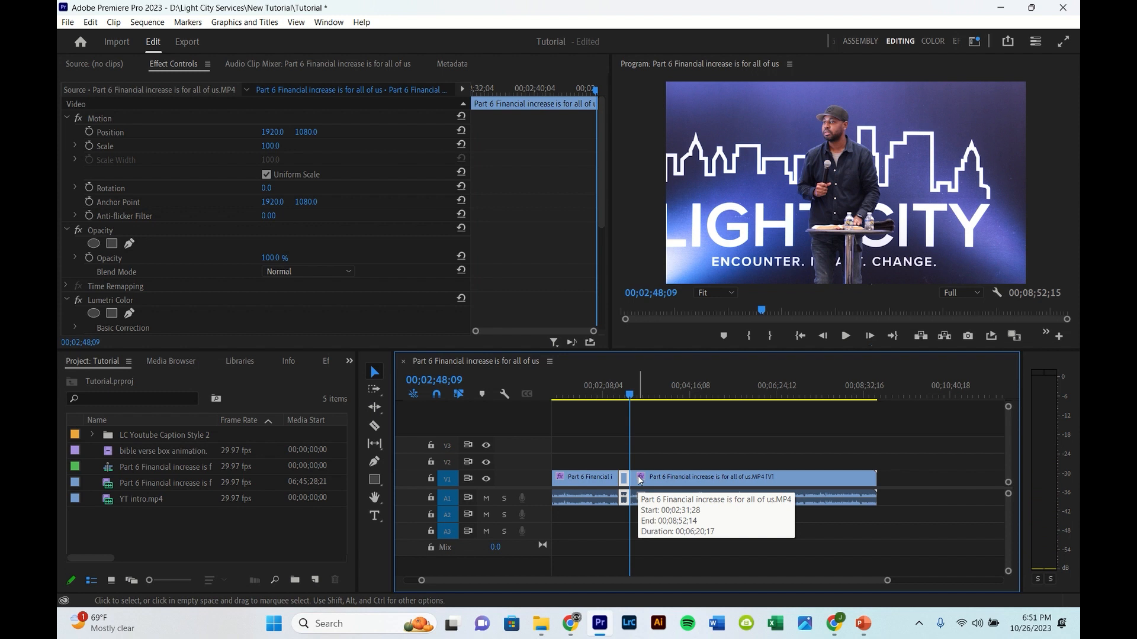
# Step: Move the playhead to 00;04;12;00
pyautogui.click(436, 382)
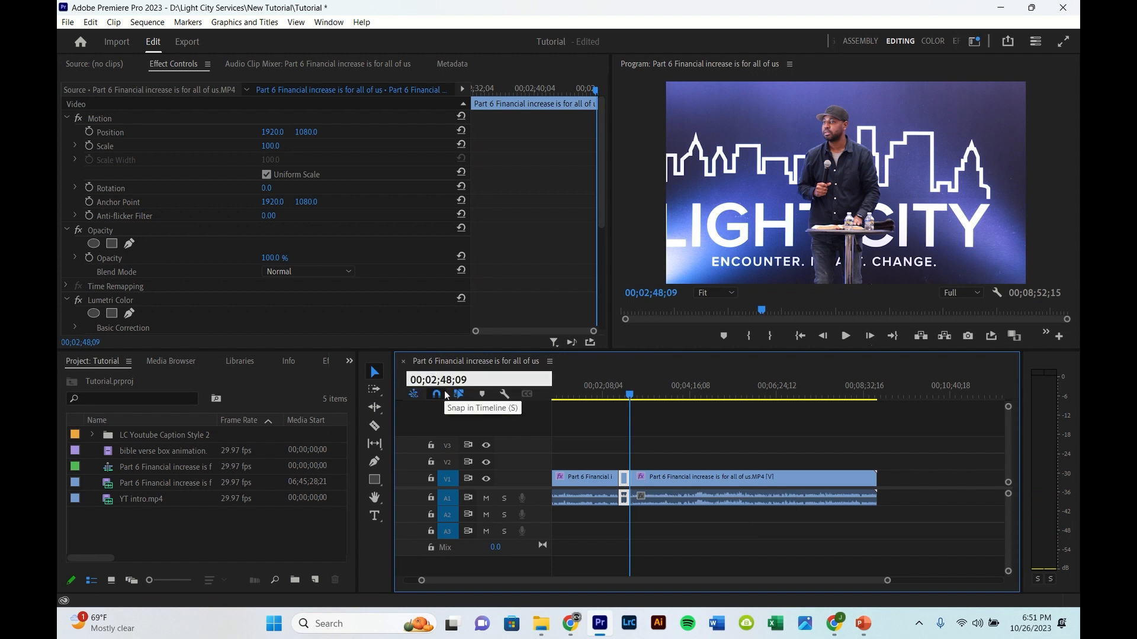
pyautogui.press('BackSpace')
pyautogui.write('4')
pyautogui.press('BackSpace')
pyautogui.press('BackSpace')
pyautogui.write('12')
pyautogui.press('Return')
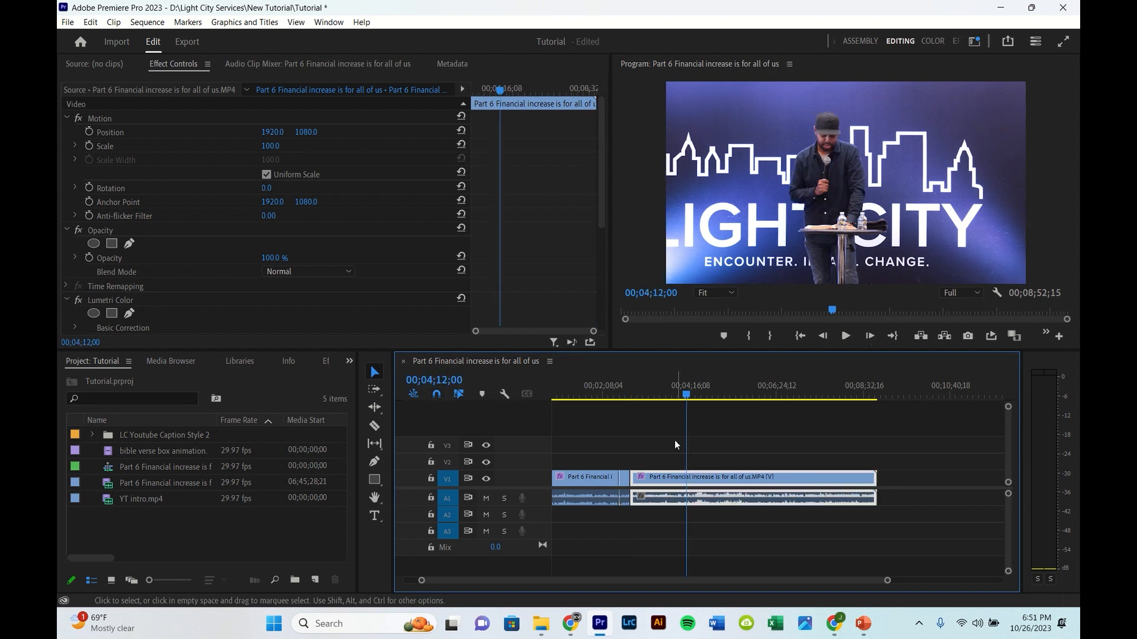
# Step: Play briefly past 00;04;12;00, return the playhead to 00;04;12;00, and split the clip there with Add Edit
pyautogui.press('space')
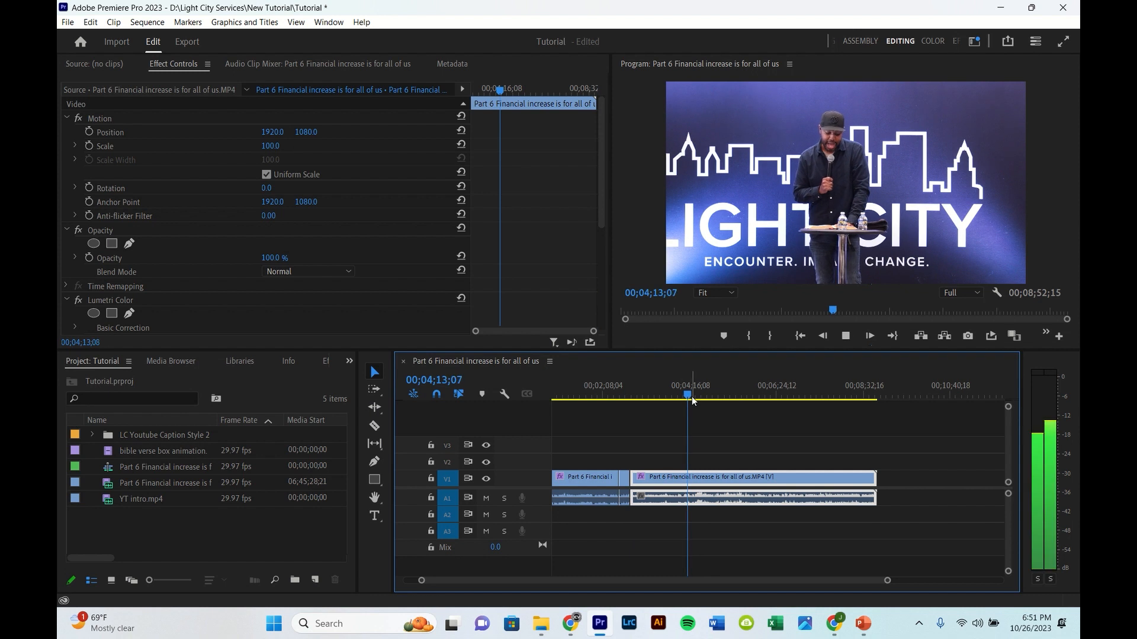
pyautogui.press('space')
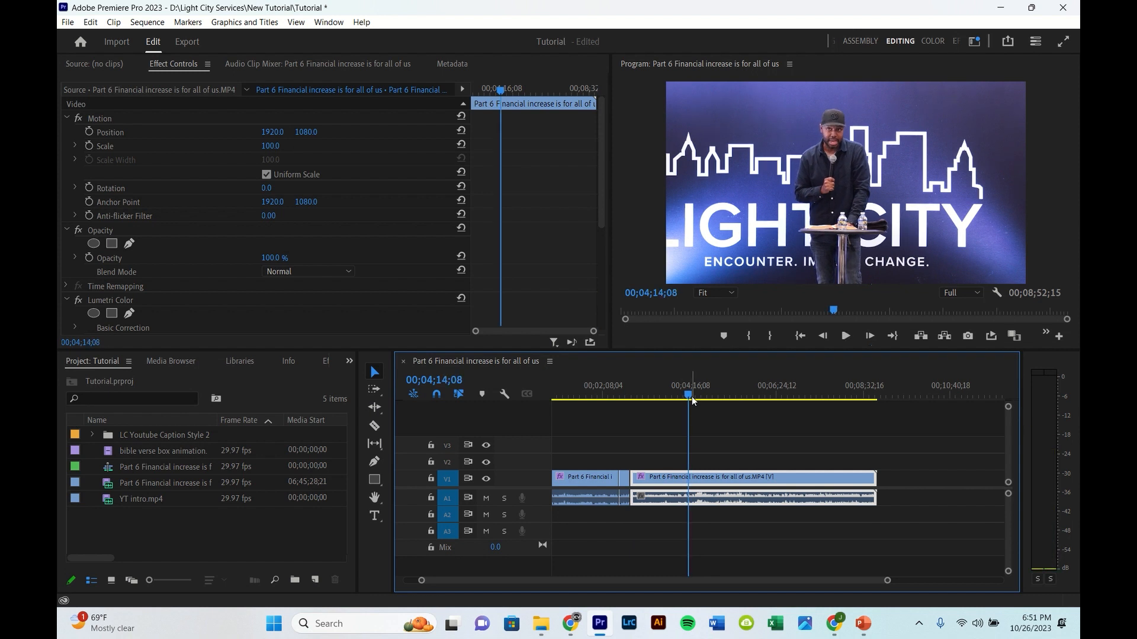
pyautogui.press('space')
pyautogui.press('space')
pyautogui.click(448, 379)
pyautogui.click(450, 378)
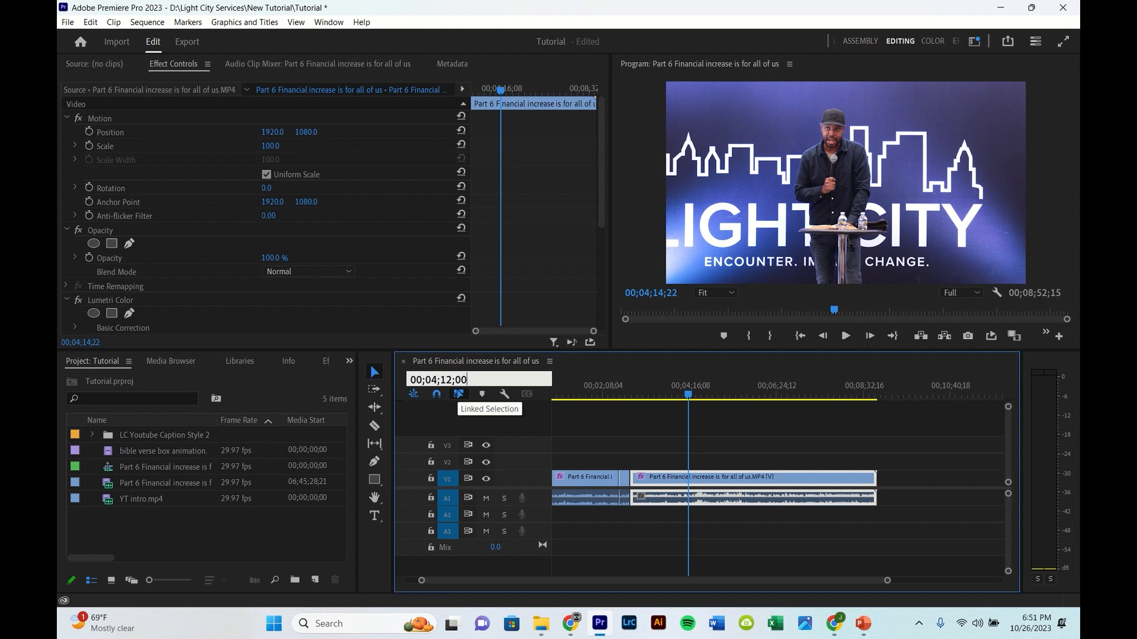
pyautogui.press('Return')
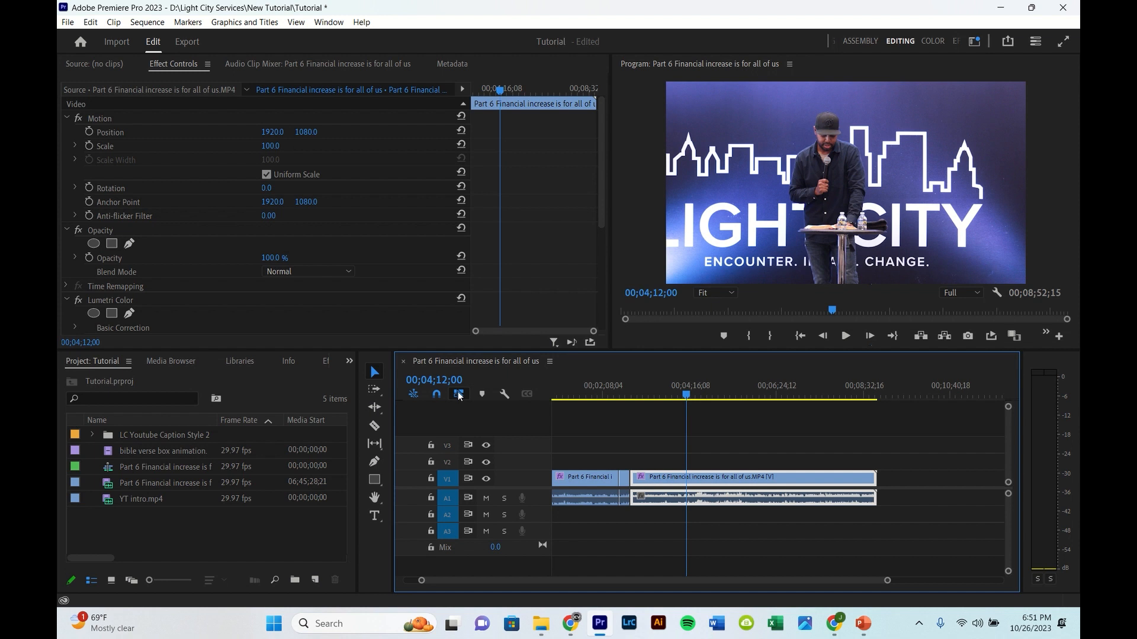
pyautogui.hotkey('ctrl', 'k')
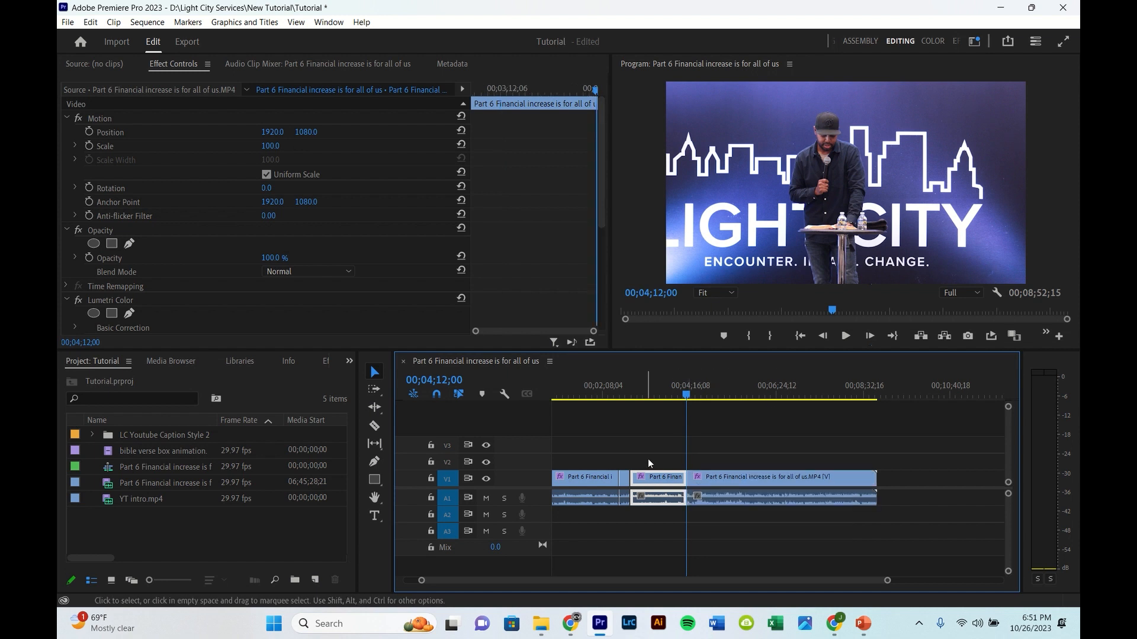
# Step: Move the playhead to 00;05;39;00 and split the clip there with Add Edit
pyautogui.click(431, 379)
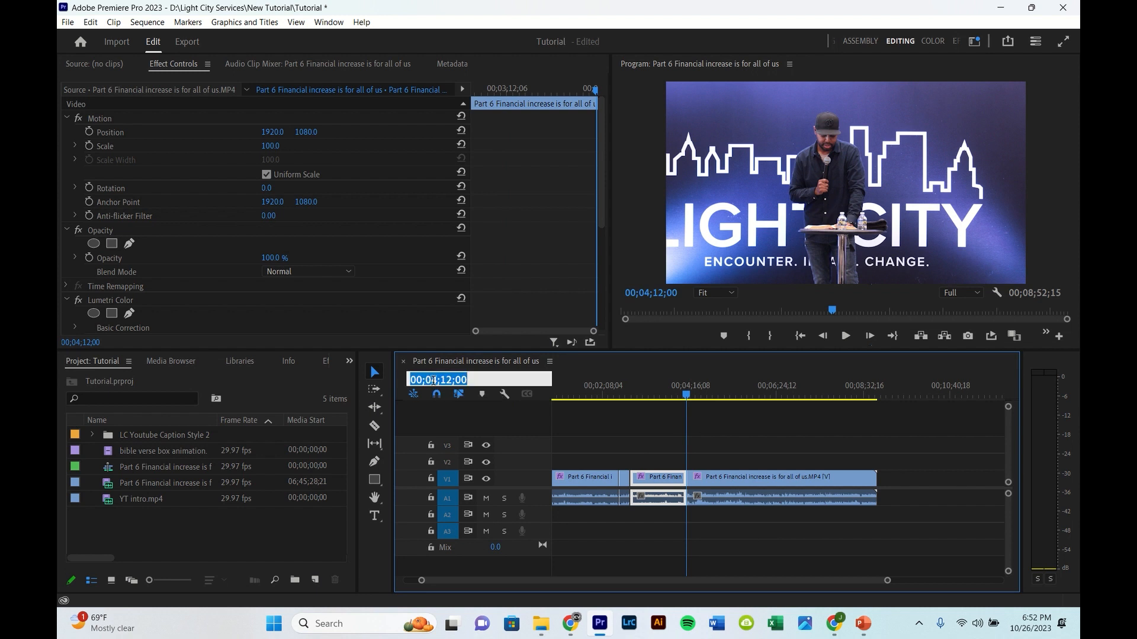
pyautogui.click(434, 379)
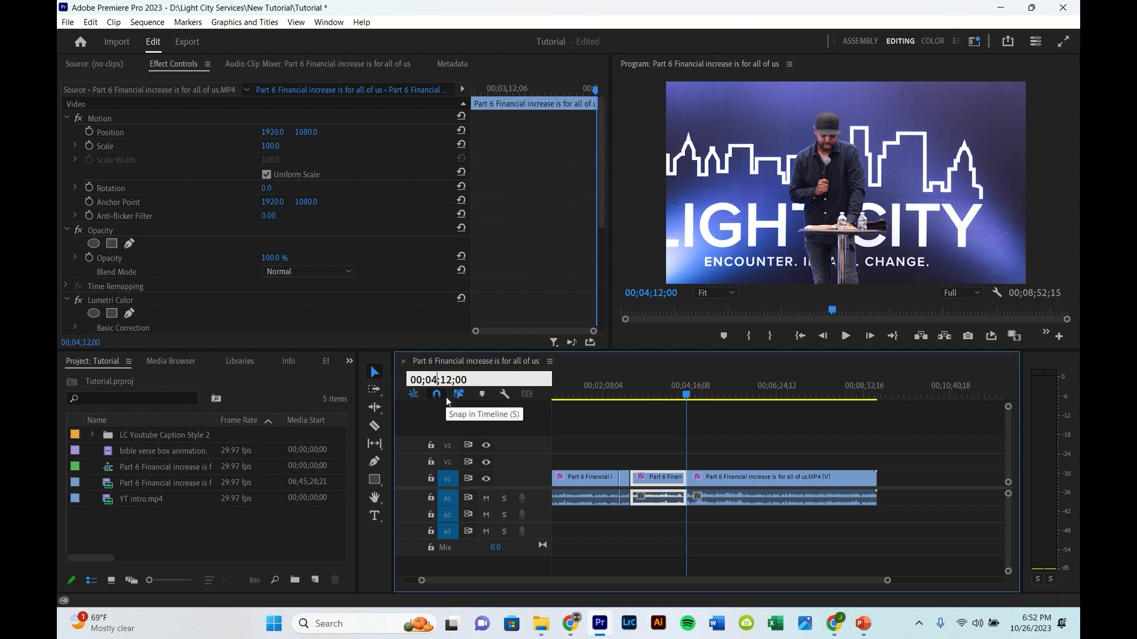
pyautogui.press('BackSpace')
pyautogui.press('BackSpace')
pyautogui.write('39')
pyautogui.press('Return')
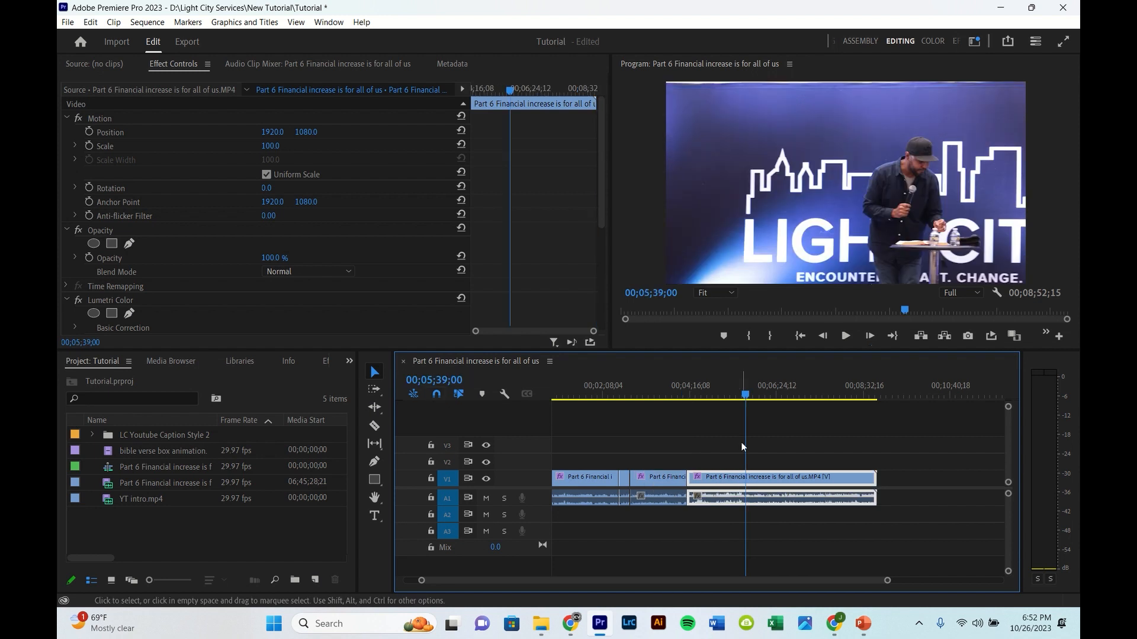
pyautogui.hotkey('ctrl', 'k')
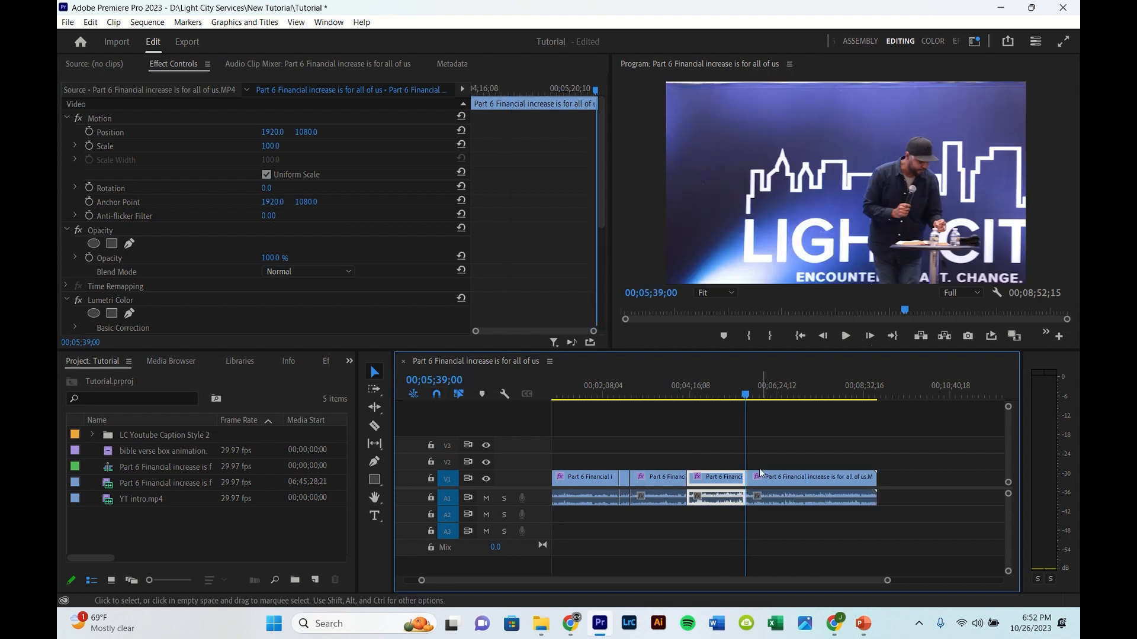
# Step: Delete the opening segment, the segment ending at the 00;04;12;00 cut, and the final segment after 00;05;39;00
pyautogui.hscroll(-2, 692, 464)
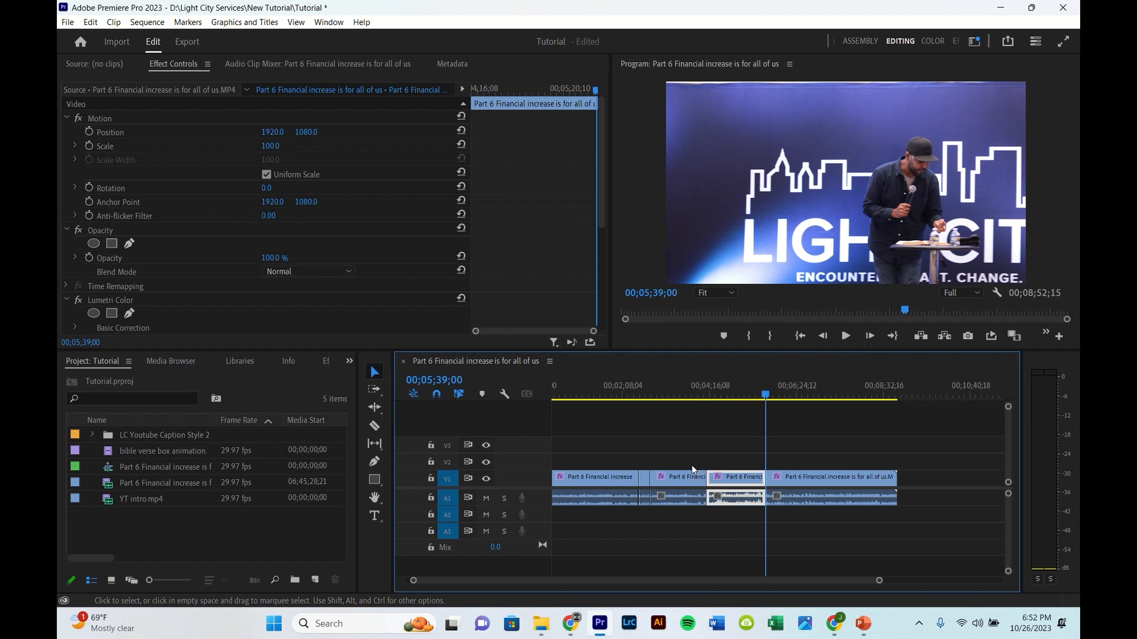
pyautogui.click(606, 482)
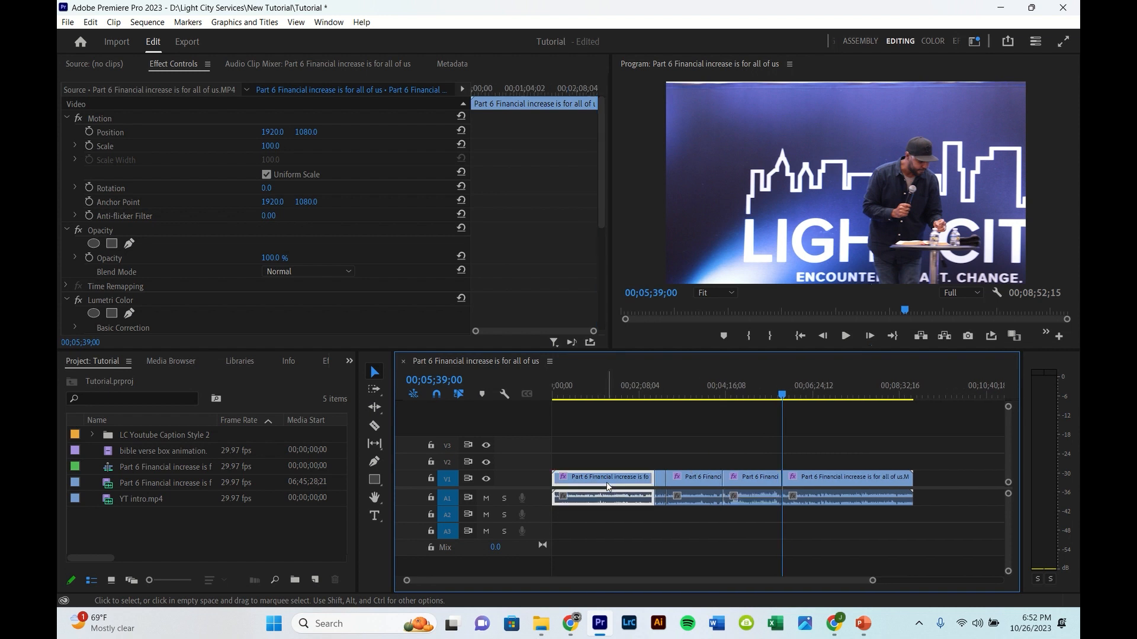
pyautogui.press('Delete')
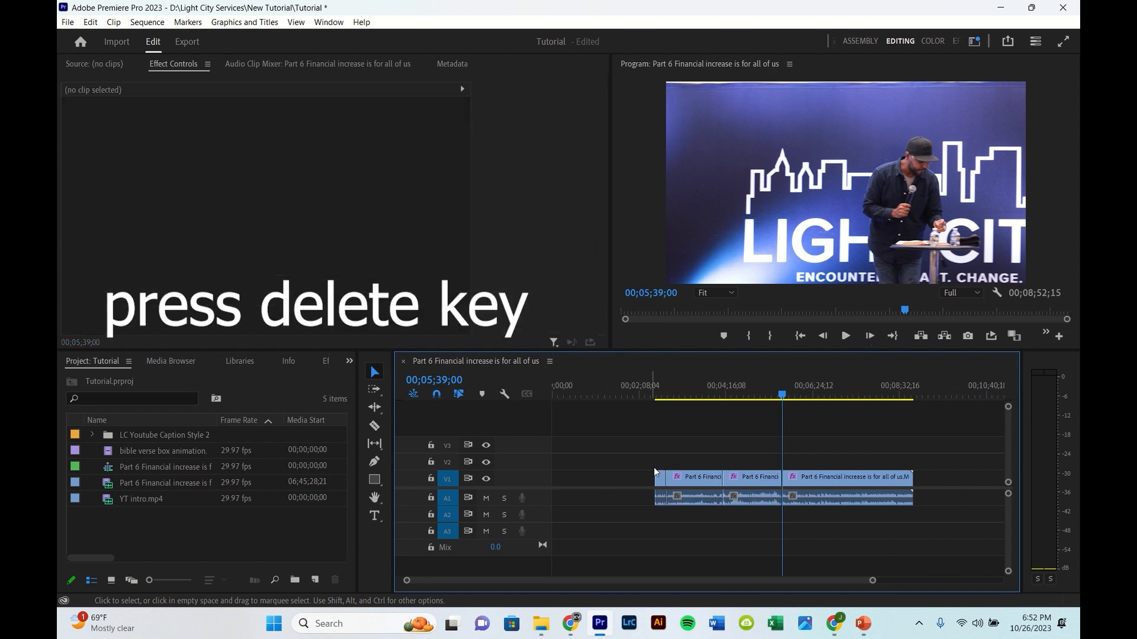
pyautogui.click(696, 480)
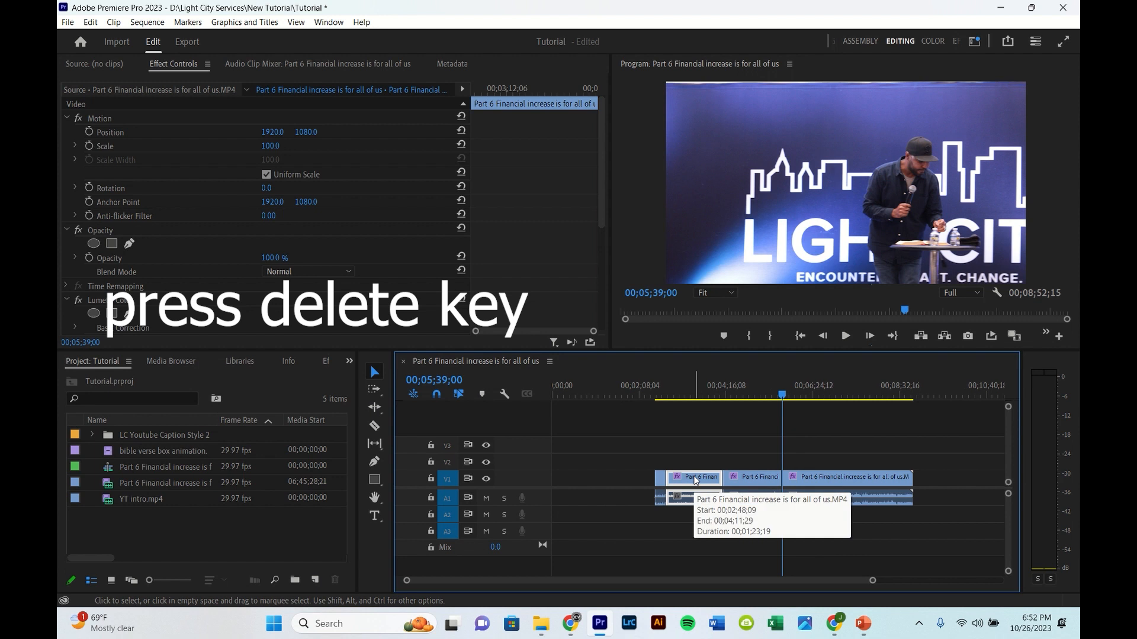
pyautogui.press('Delete')
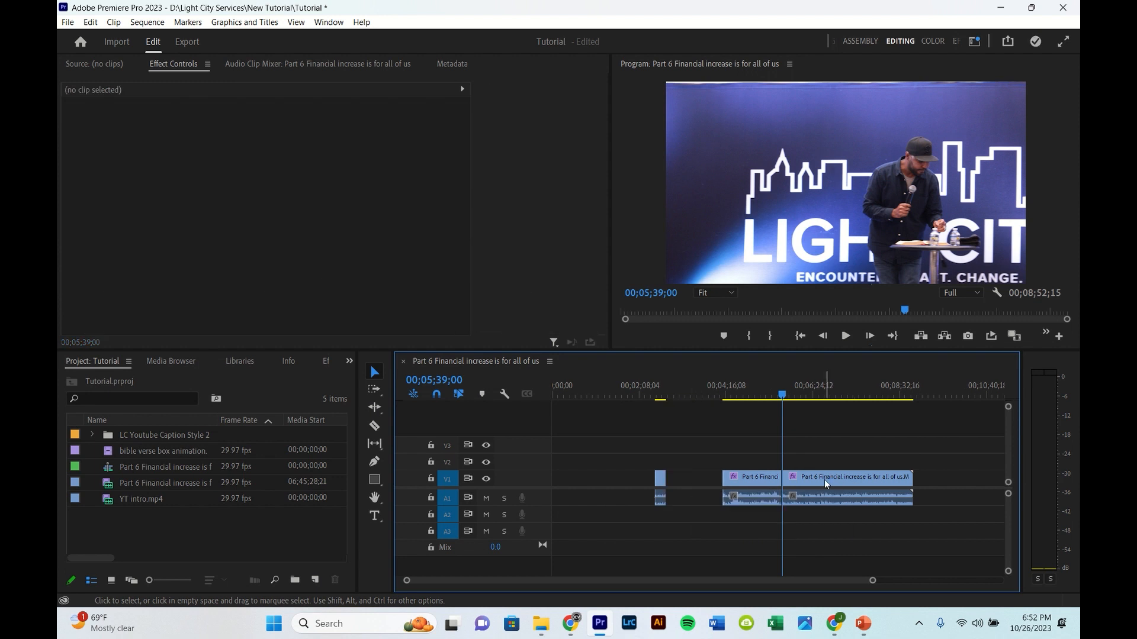
pyautogui.click(825, 481)
pyautogui.press('Delete')
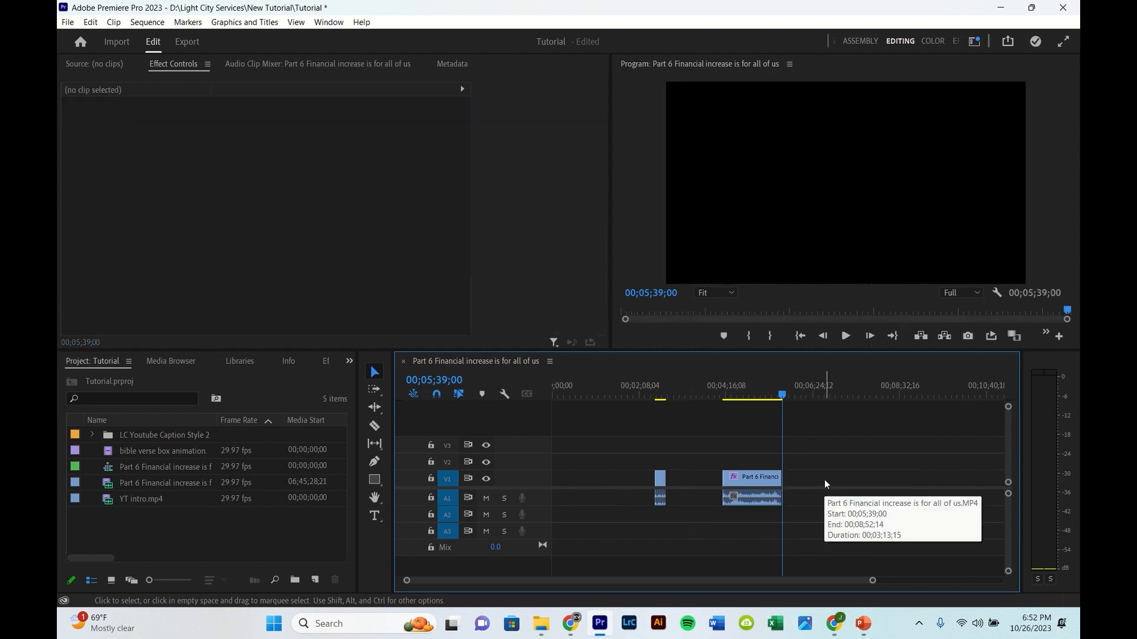
# Step: Move the two remaining segments to the start of the timeline, placing them end to end
pyautogui.moveTo(662, 484); pyautogui.dragTo(559, 482)
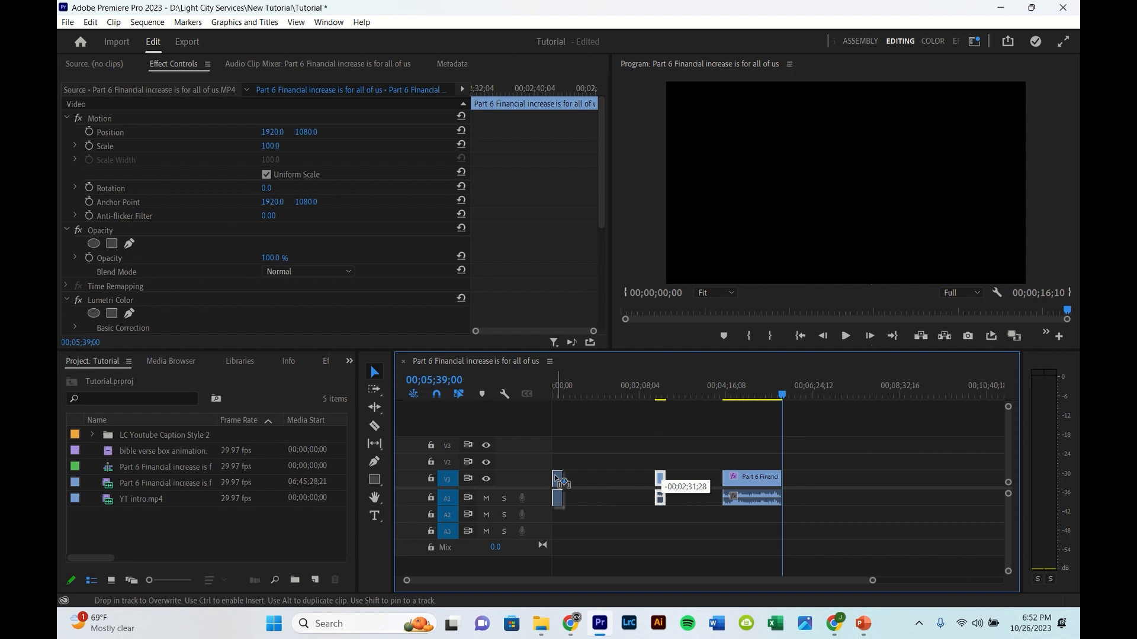
pyautogui.moveTo(749, 482); pyautogui.dragTo(589, 481)
pyautogui.scroll(2, 563, 464)
pyautogui.scroll(3, 562, 461)
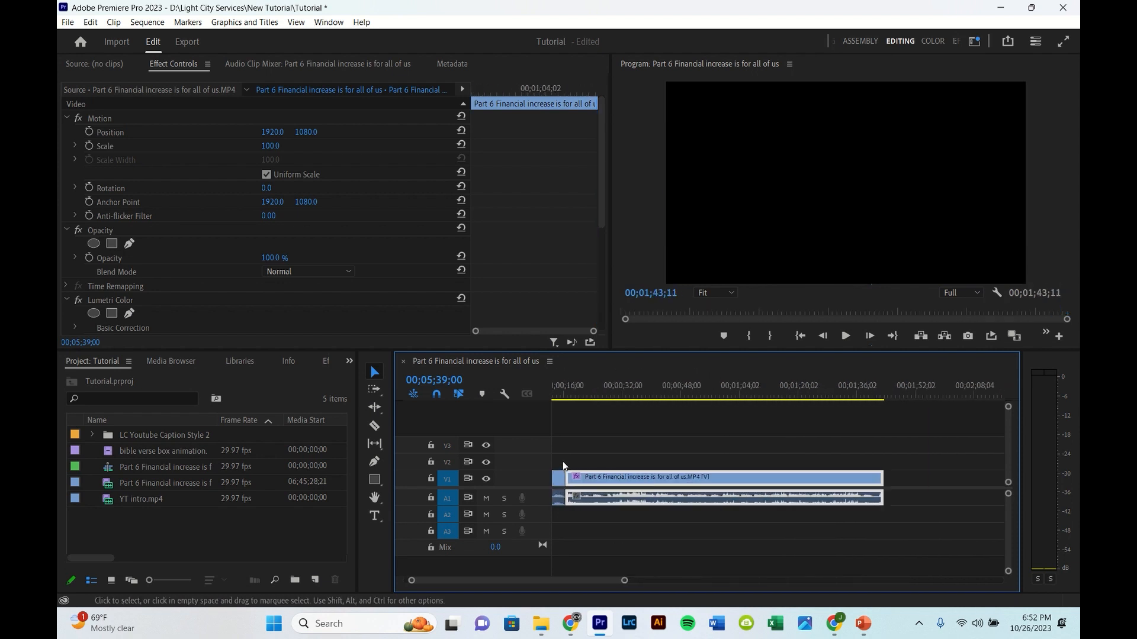
# Step: Play back the joined segments near the start and return the playhead to the beginning
pyautogui.click(608, 385)
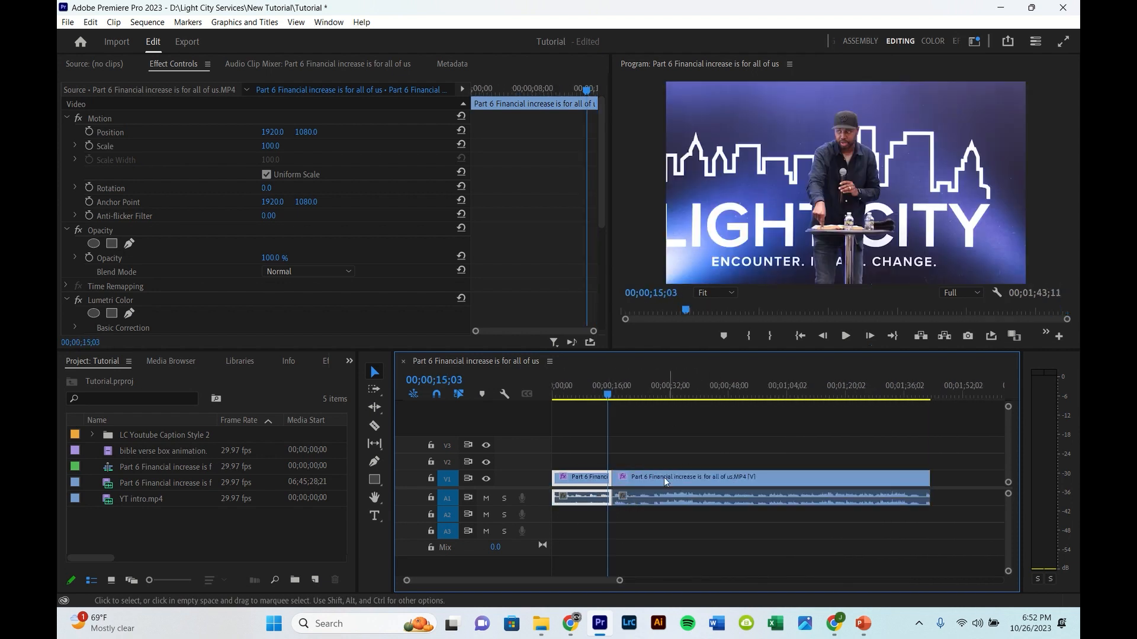
pyautogui.press('space')
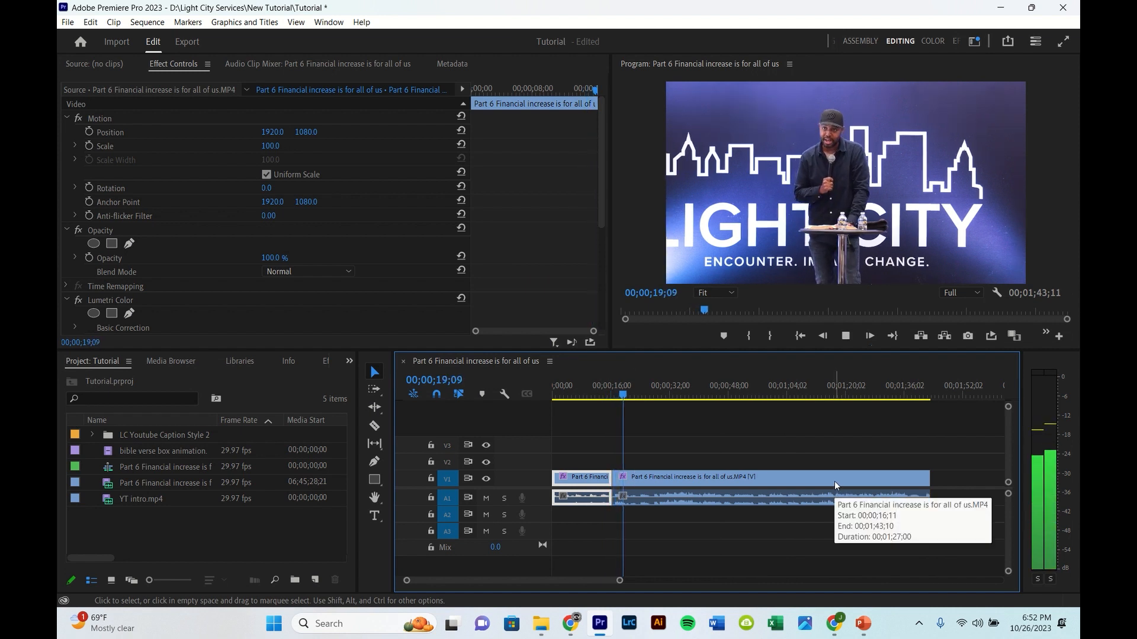
pyautogui.click(833, 481)
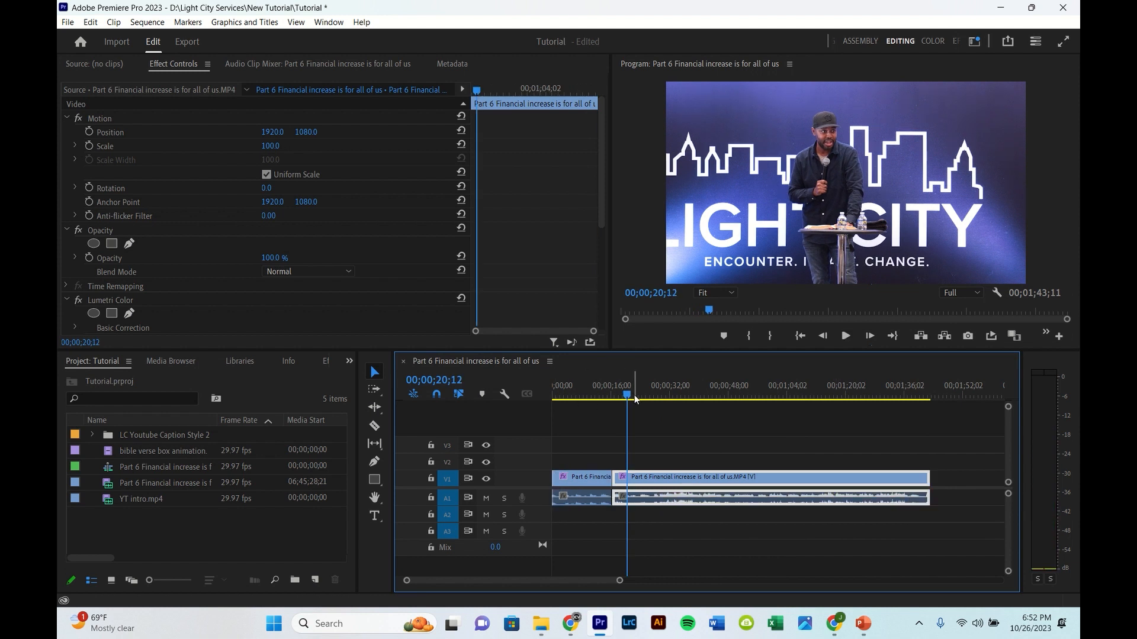
pyautogui.moveTo(627, 395); pyautogui.dragTo(545, 408)
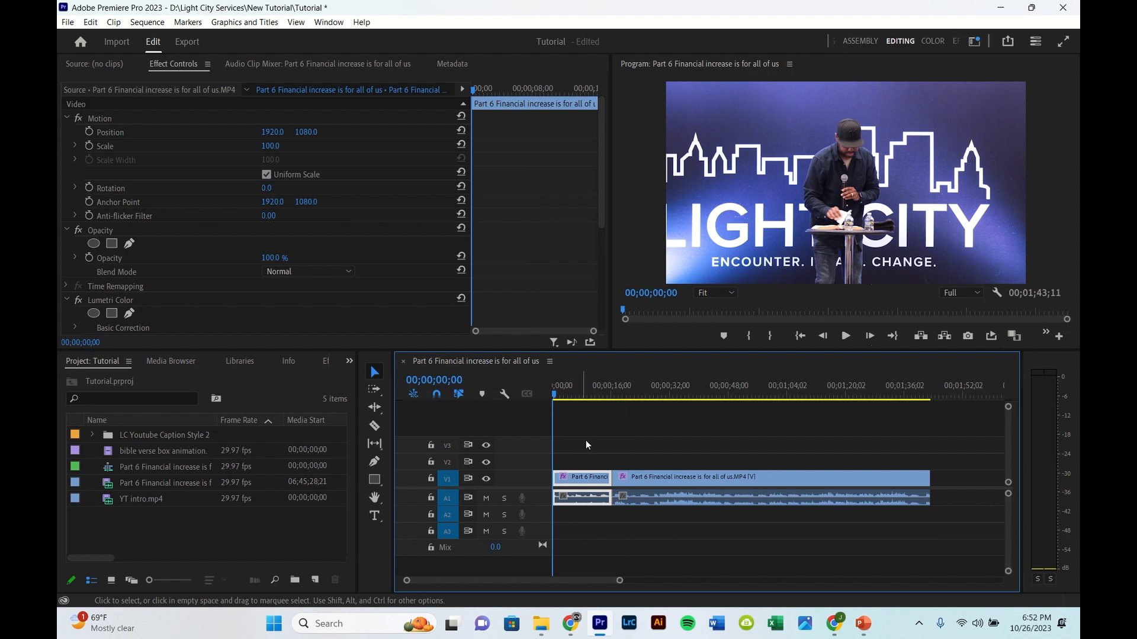
# Step: Shift both segments right with the Track Select Forward tool to leave a gap at the timeline's start
pyautogui.moveTo(584, 442); pyautogui.dragTo(685, 497)
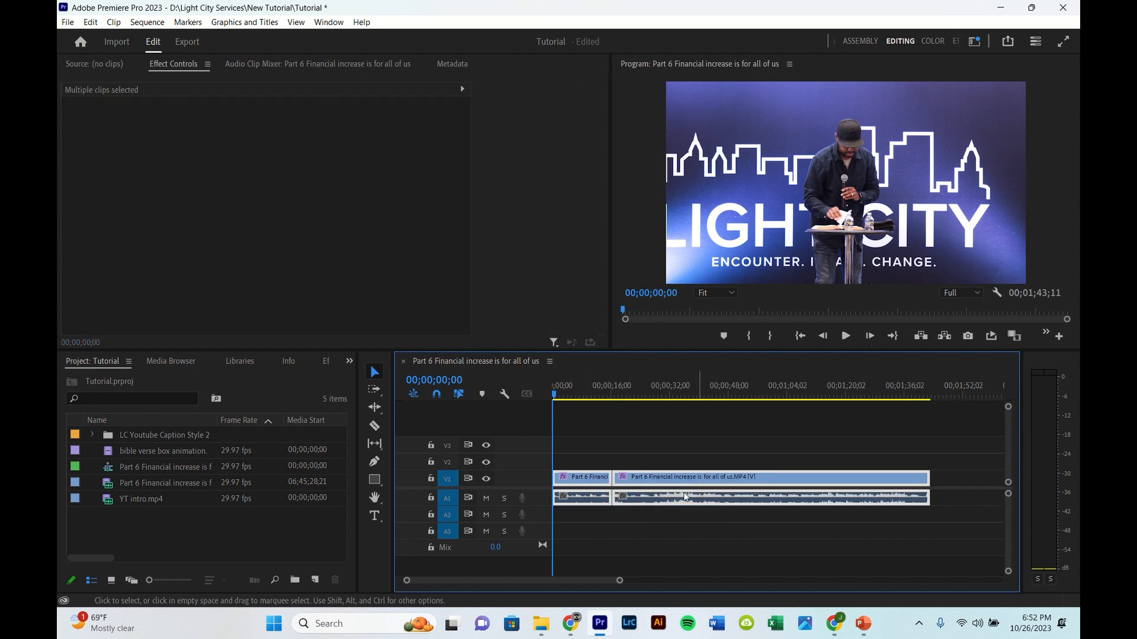
pyautogui.moveTo(573, 438); pyautogui.dragTo(707, 501)
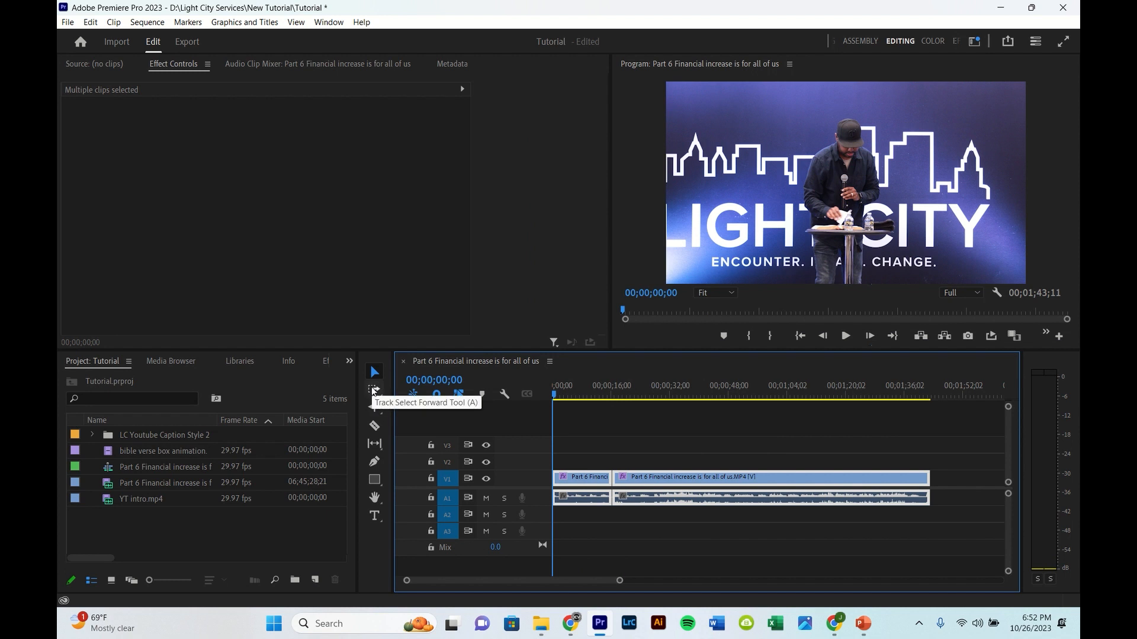
pyautogui.click(373, 390)
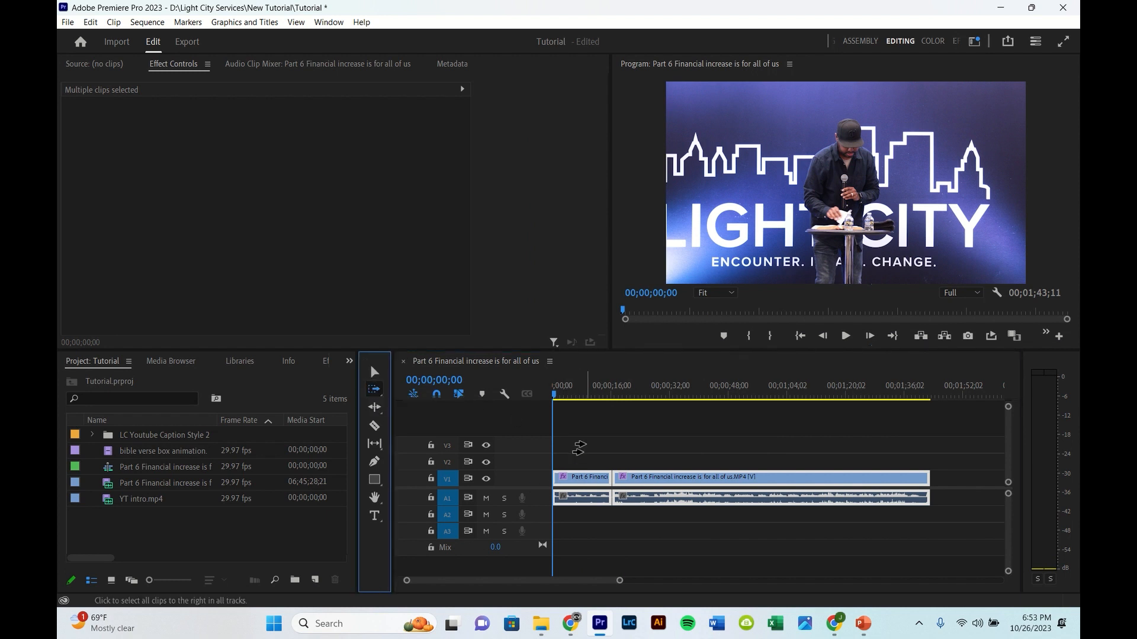
pyautogui.click(373, 372)
pyautogui.click(577, 447)
pyautogui.click(374, 389)
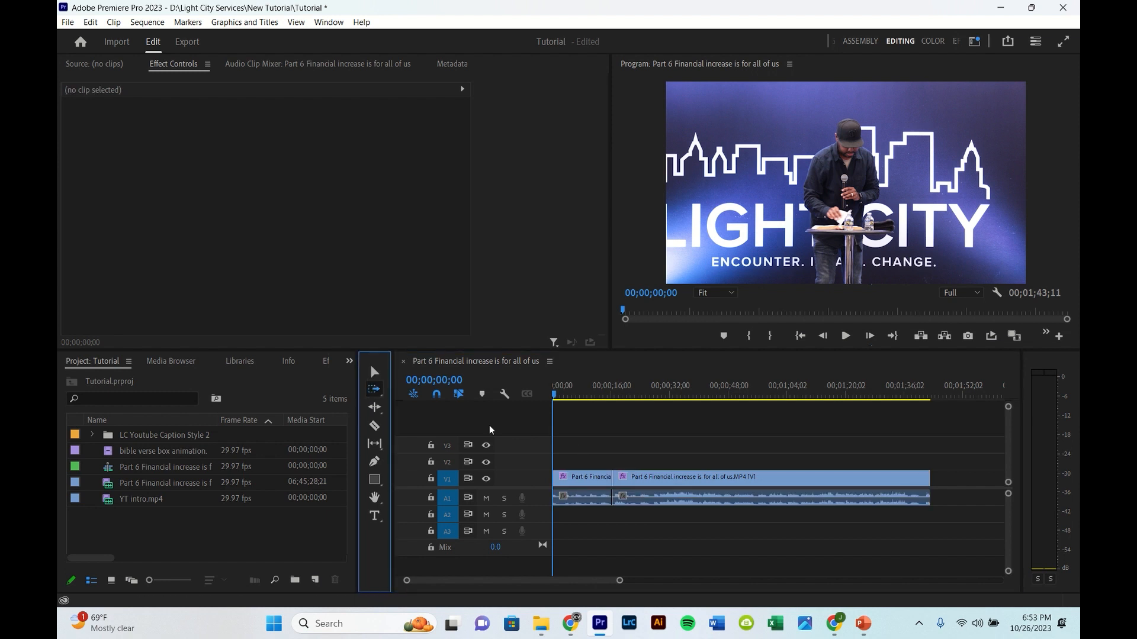
pyautogui.moveTo(559, 484); pyautogui.dragTo(636, 486)
pyautogui.click(375, 371)
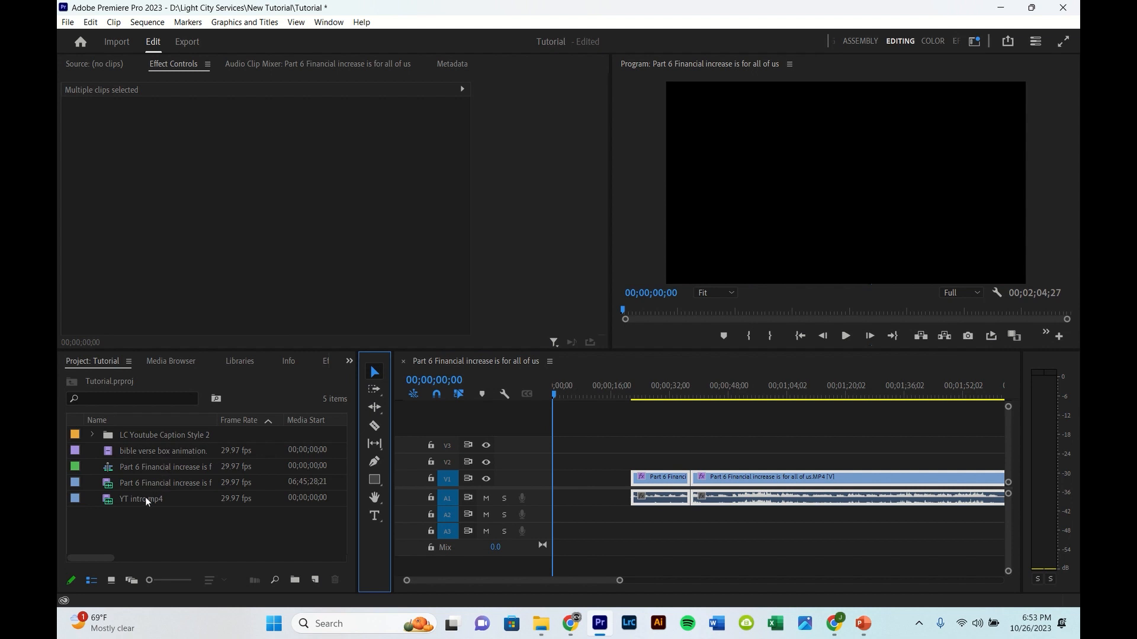
# Step: Place YT intro.mp4 at the start of the timeline and play its opening
pyautogui.moveTo(144, 497); pyautogui.dragTo(542, 488)
pyautogui.press('space')
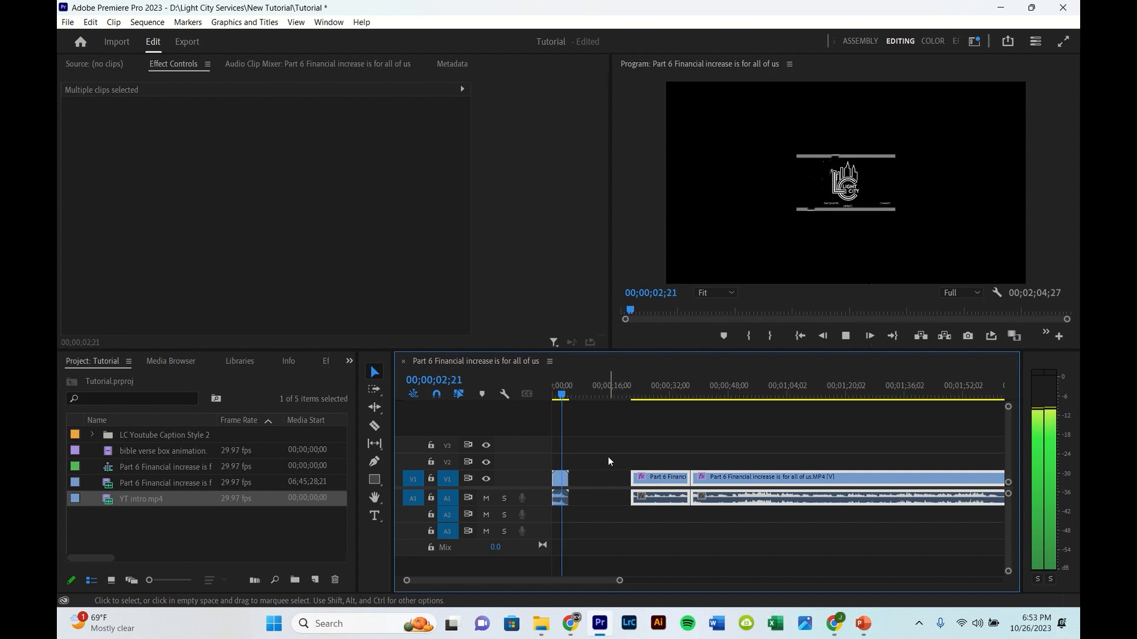
pyautogui.press('space')
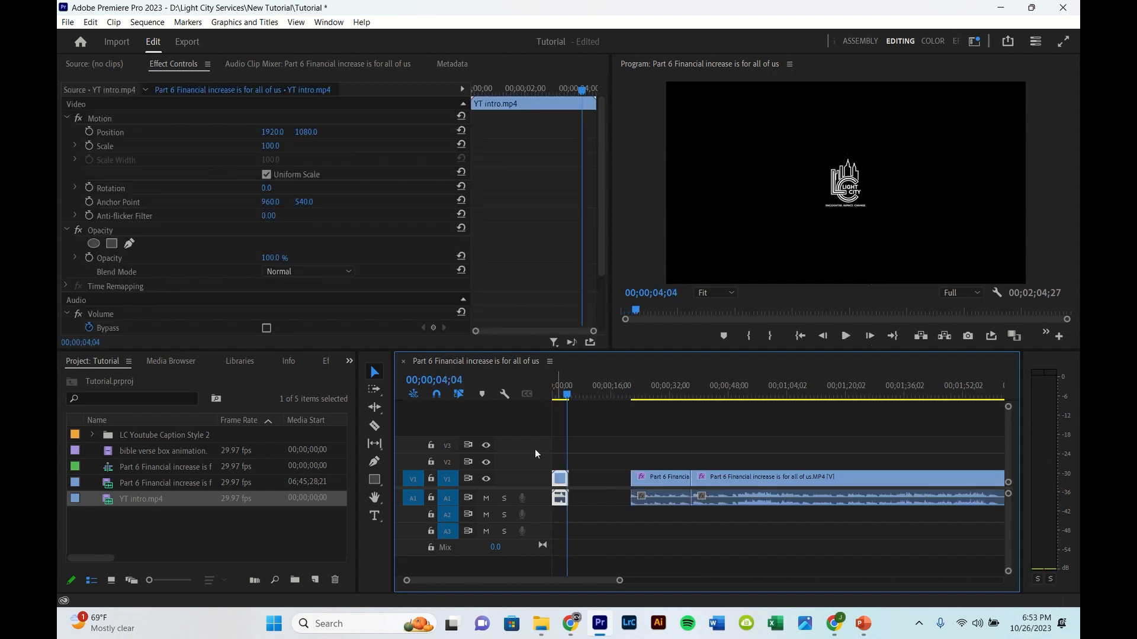
# Step: Set the intro clip's scale to 194 and play it back from the start
pyautogui.scroll(8, 555, 457)
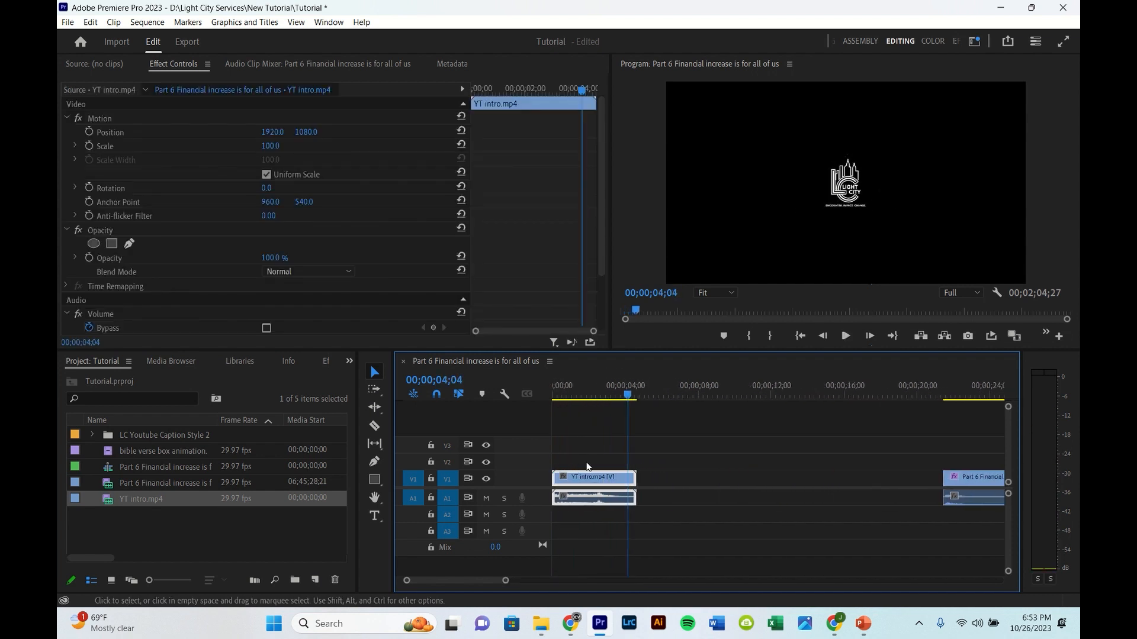
pyautogui.moveTo(628, 399); pyautogui.dragTo(595, 416)
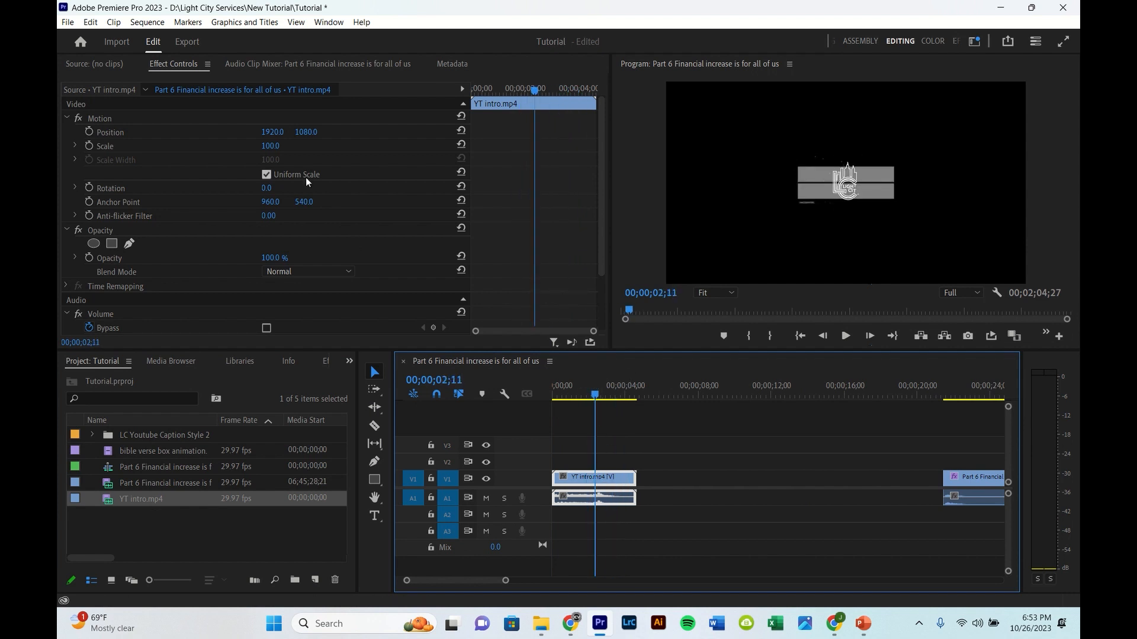
pyautogui.scroll(-4, 688, 447)
pyautogui.scroll(1, 688, 447)
pyautogui.scroll(1, 687, 443)
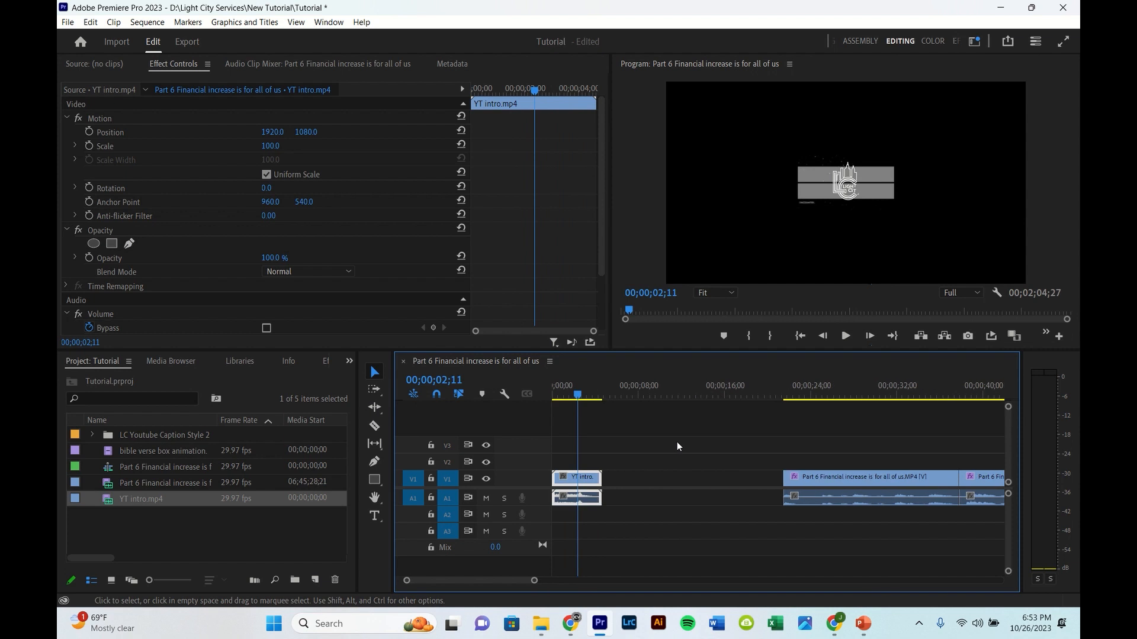
pyautogui.click(271, 147)
pyautogui.moveTo(270, 147); pyautogui.dragTo(322, 147)
pyautogui.moveTo(580, 392); pyautogui.dragTo(521, 426)
pyautogui.press('space')
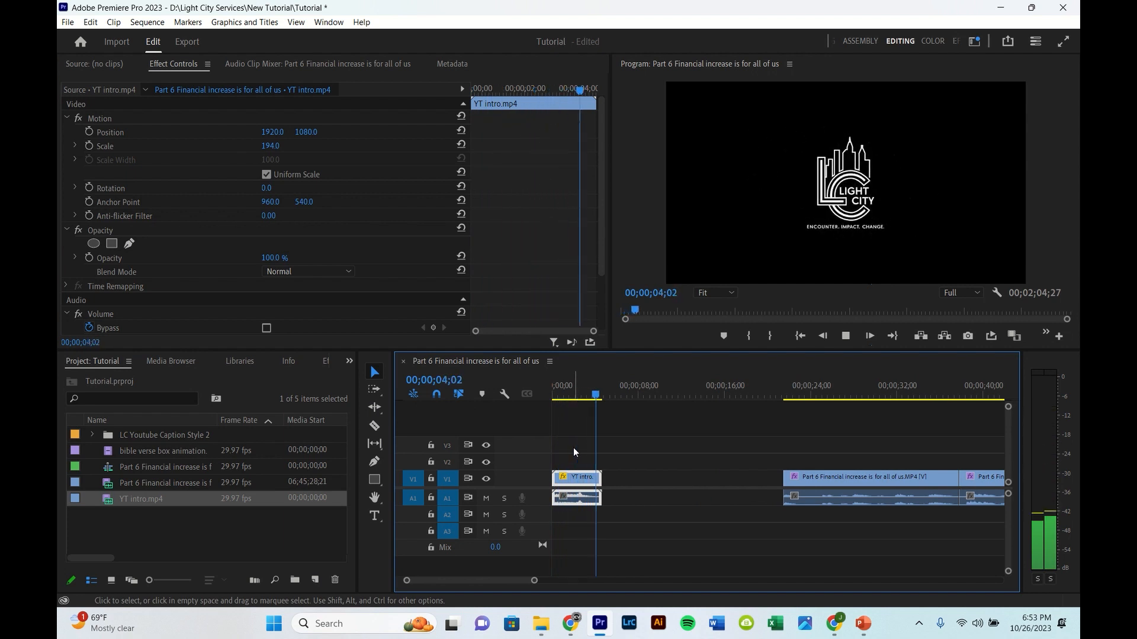
pyautogui.press('space')
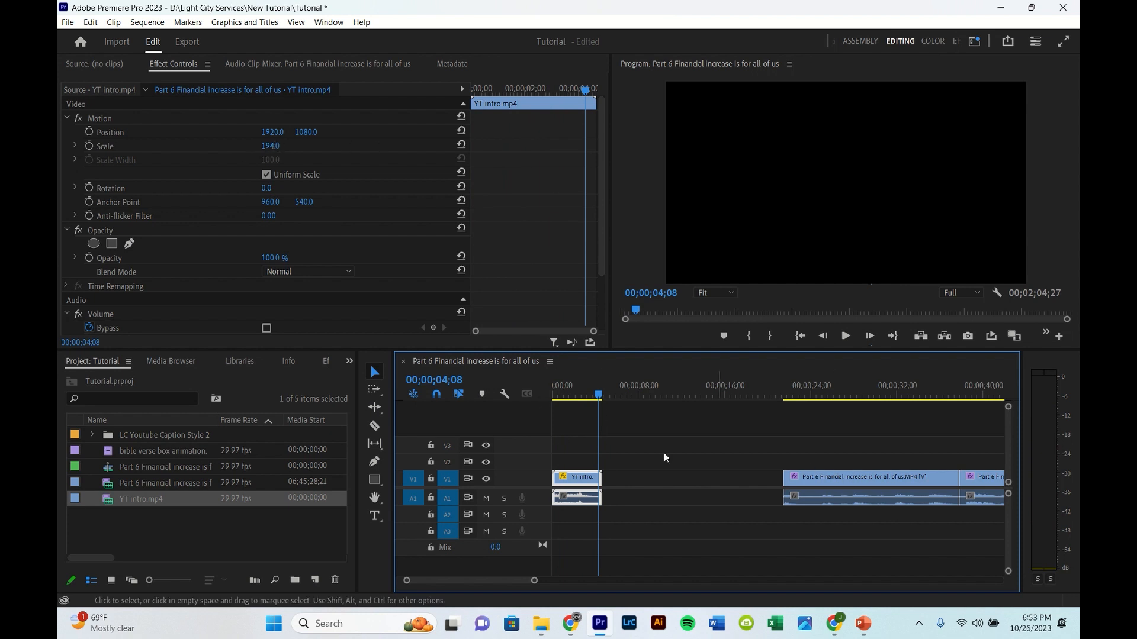
# Step: Move the sermon segments left with the Track Select Forward tool so they follow the intro directly
pyautogui.click(373, 388)
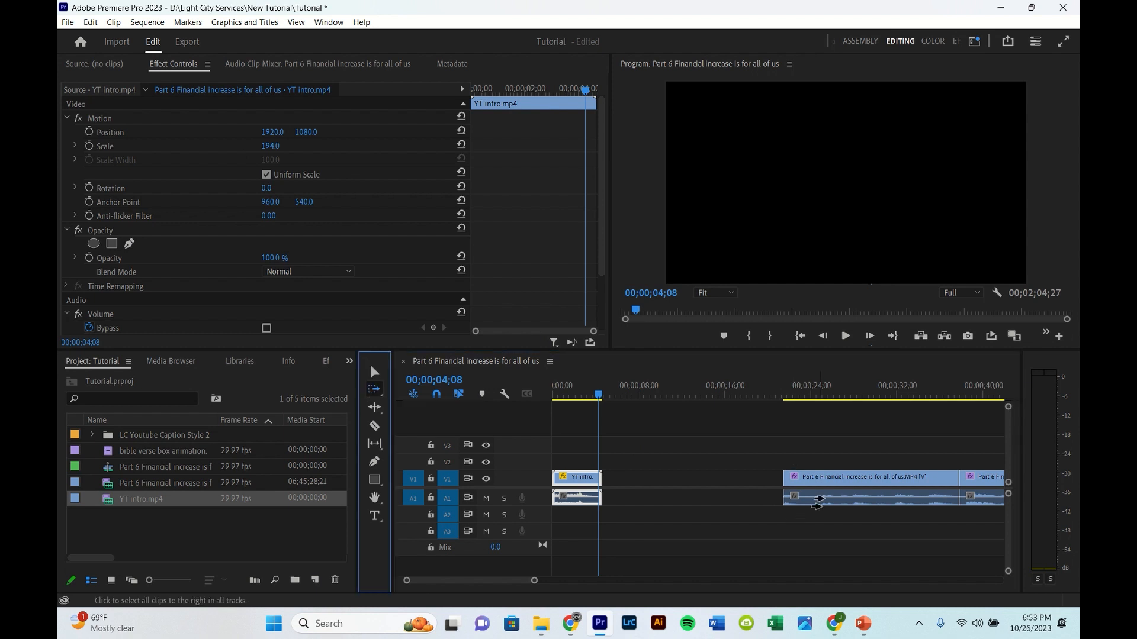
pyautogui.moveTo(843, 481); pyautogui.dragTo(664, 481)
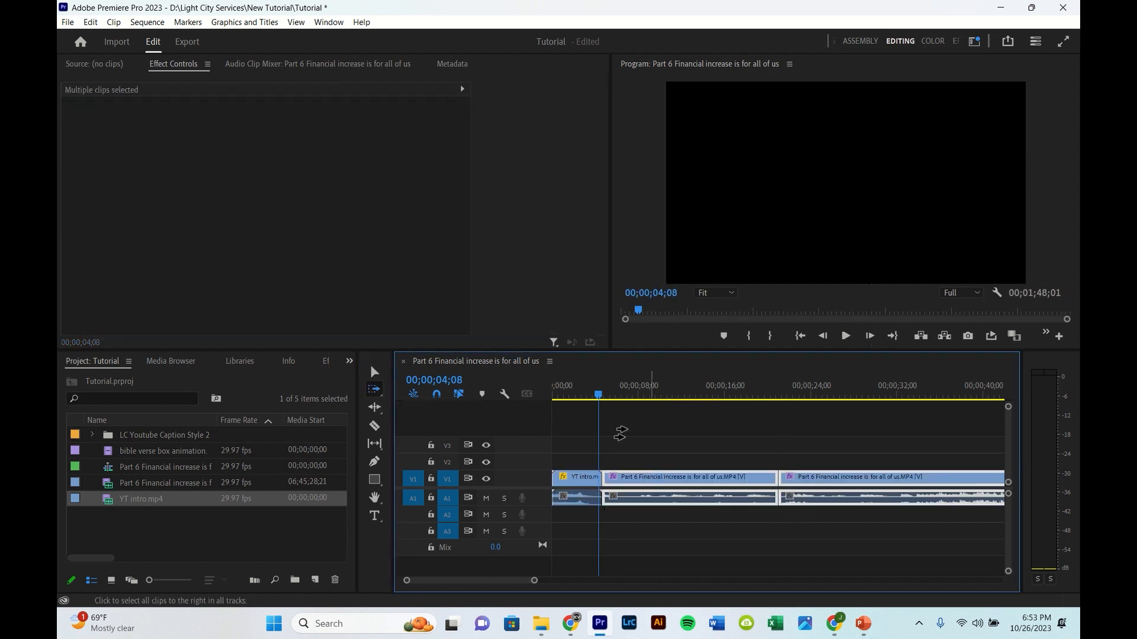
# Step: Retry shifting the sermon segments with snapping toggled so they sit flush against the end of the intro
pyautogui.click(436, 396)
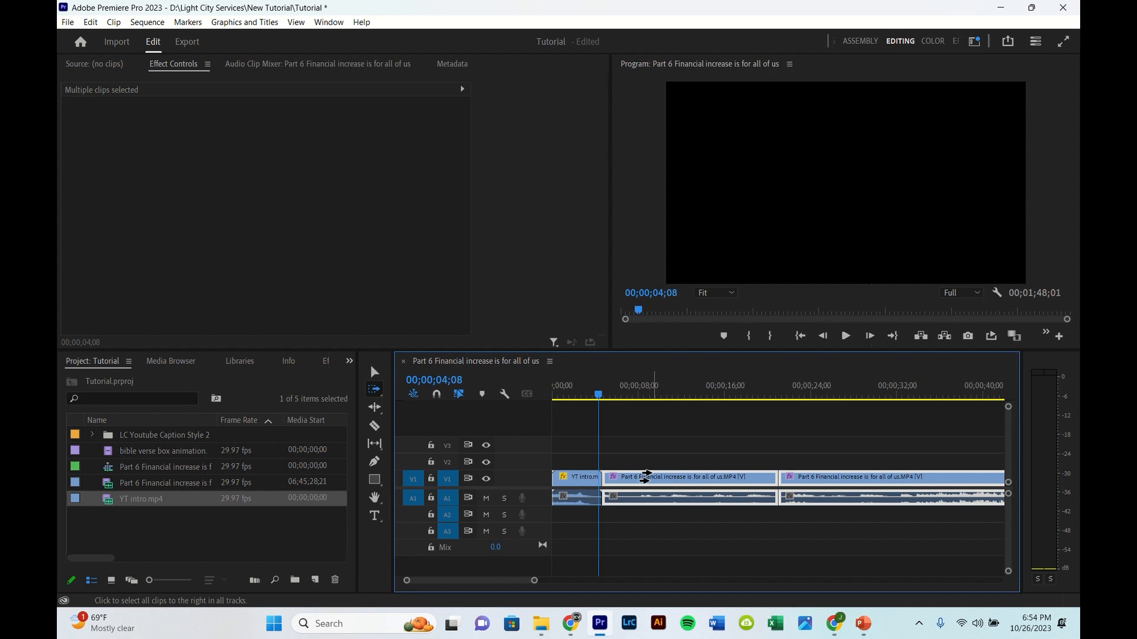
pyautogui.moveTo(627, 481)
pyautogui.mouseDown()
pyautogui.moveTo(670, 487)
pyautogui.moveTo(632, 489)
pyautogui.moveTo(641, 491)
pyautogui.mouseUp()
pyautogui.moveTo(640, 496); pyautogui.dragTo(657, 499)
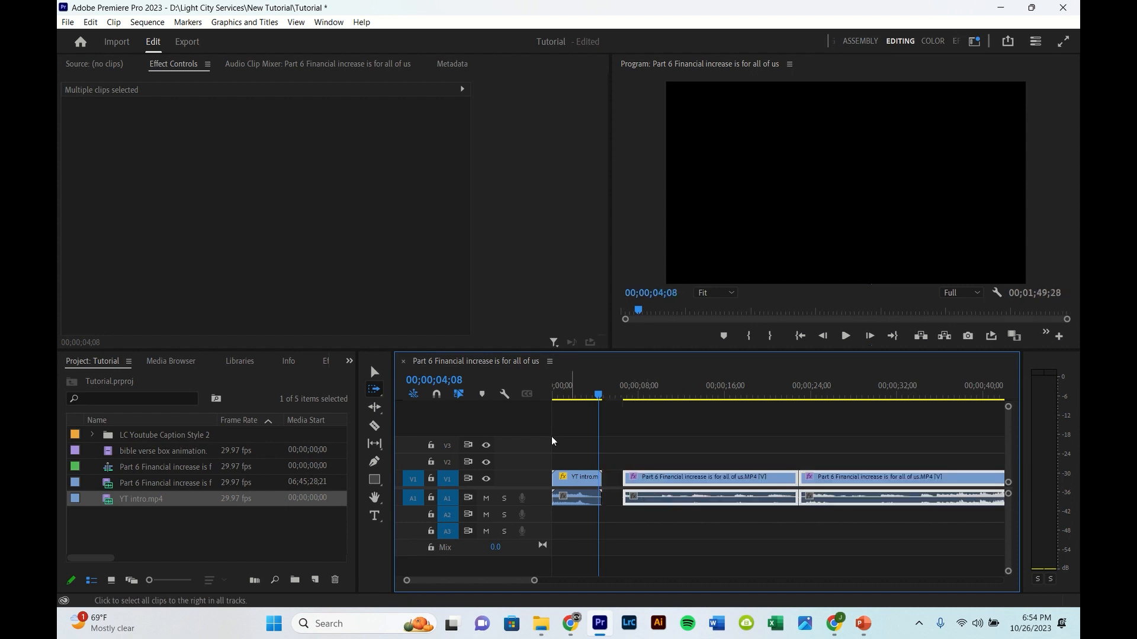
pyautogui.click(437, 395)
pyautogui.moveTo(651, 482); pyautogui.dragTo(630, 481)
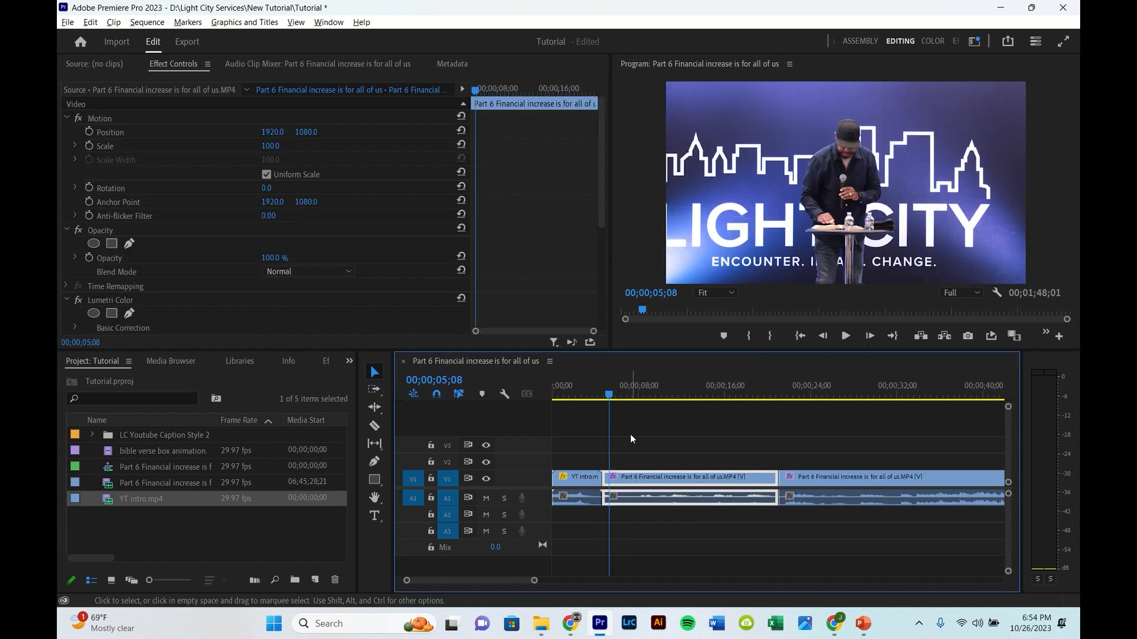
# Step: Search the effects for "dip" and apply a Dip to Black transition at the cut between the intro and the first sermon segment
pyautogui.scroll(3, 630, 436)
pyautogui.scroll(4, 617, 440)
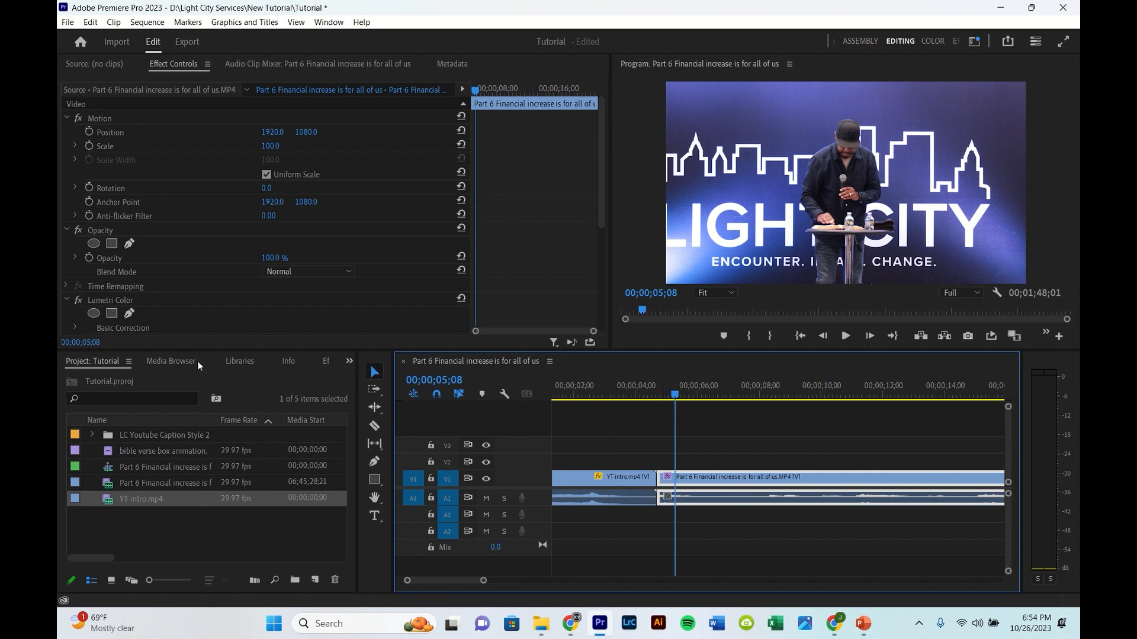
pyautogui.hotkey('shift', '7')
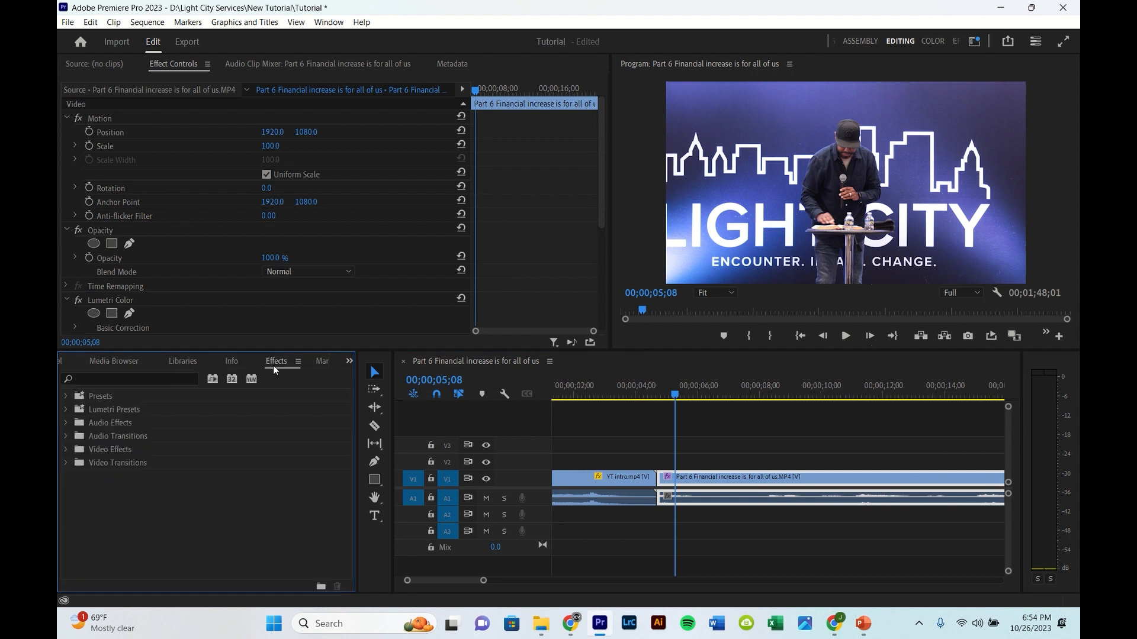
pyautogui.hotkey('shift', '1')
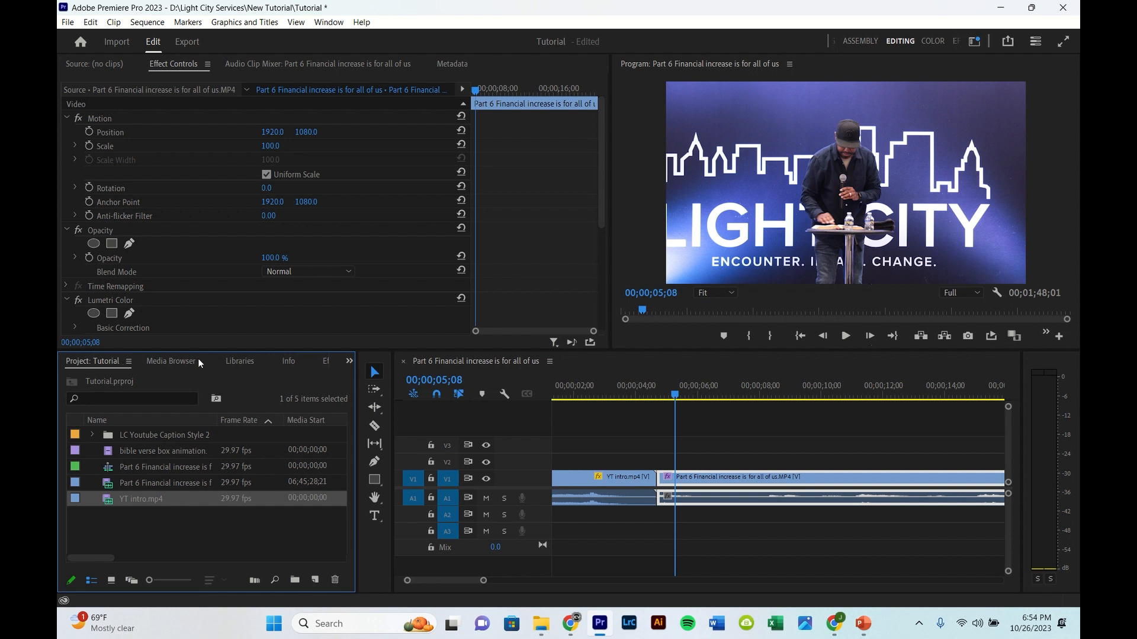
pyautogui.scroll(-4, 198, 358)
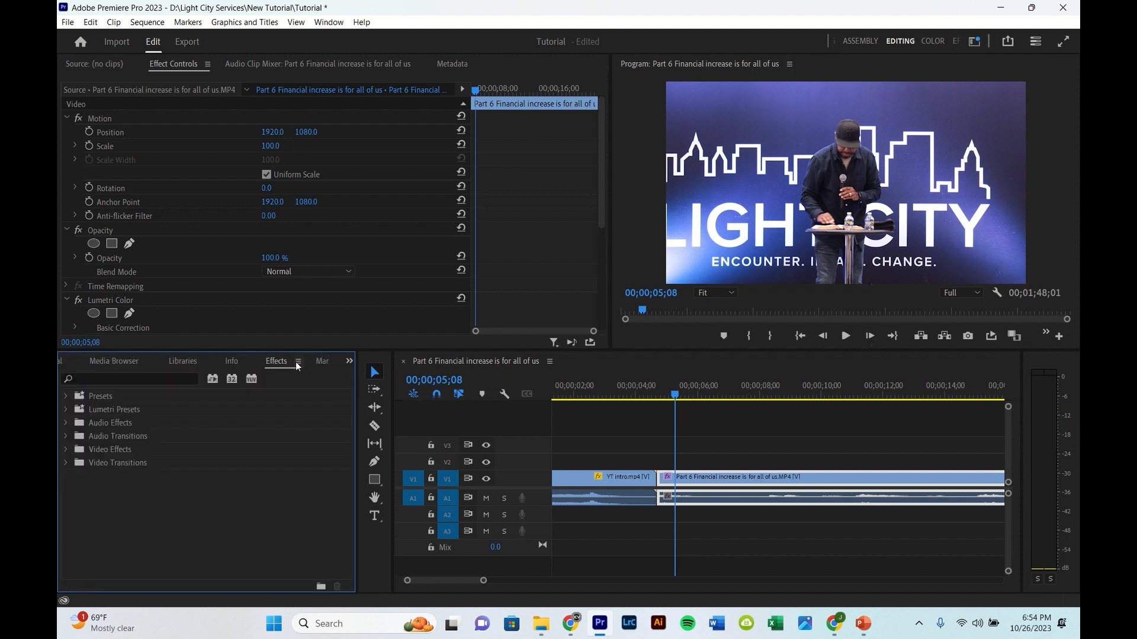
pyautogui.click(152, 376)
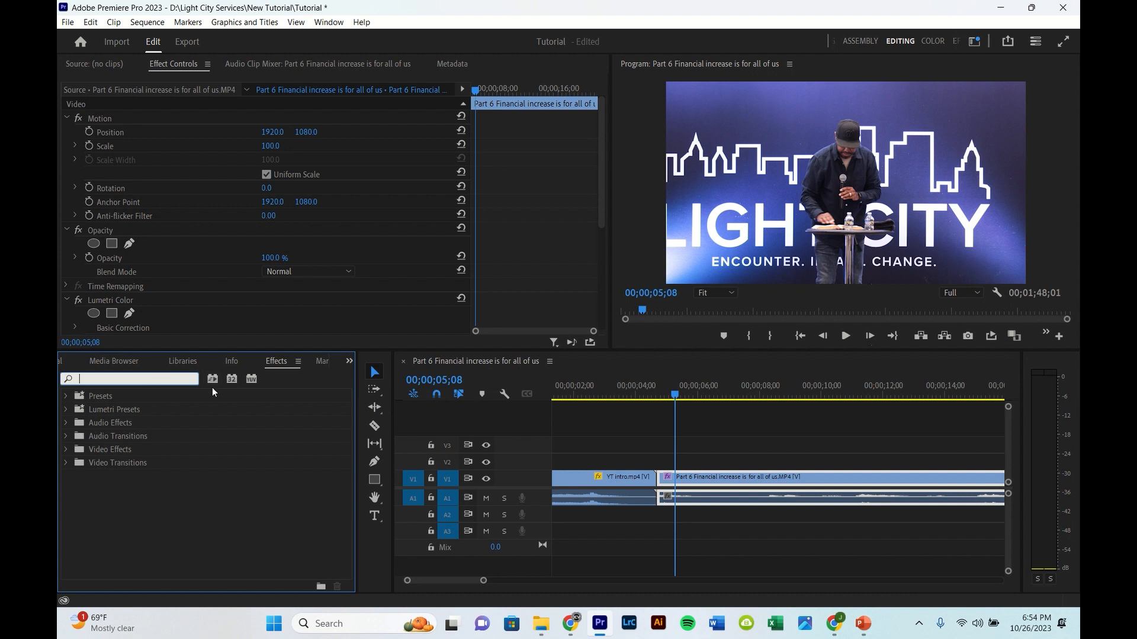
pyautogui.write('dip')
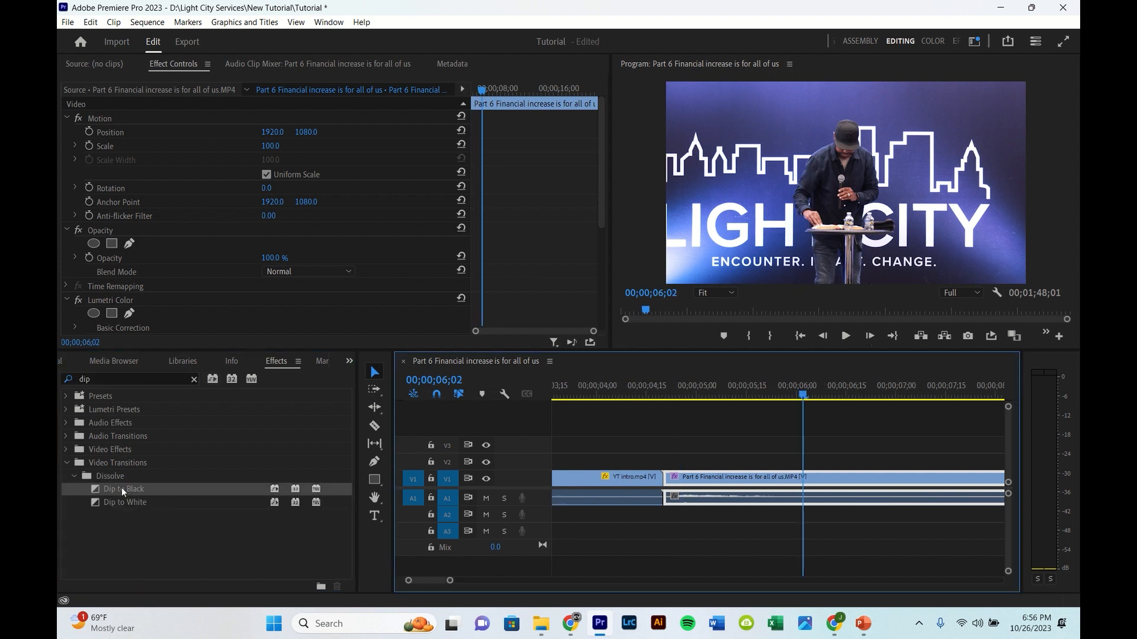
pyautogui.moveTo(122, 488); pyautogui.dragTo(249, 490)
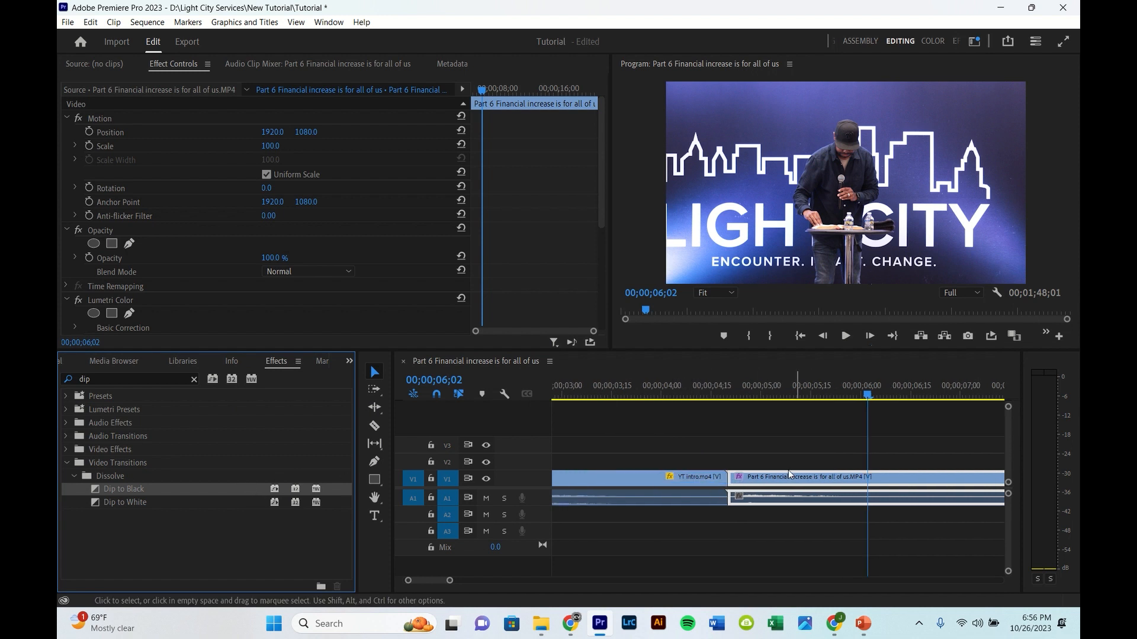
pyautogui.scroll(-2, 794, 476)
pyautogui.moveTo(605, 476); pyautogui.dragTo(619, 477)
pyautogui.moveTo(140, 488); pyautogui.dragTo(627, 481)
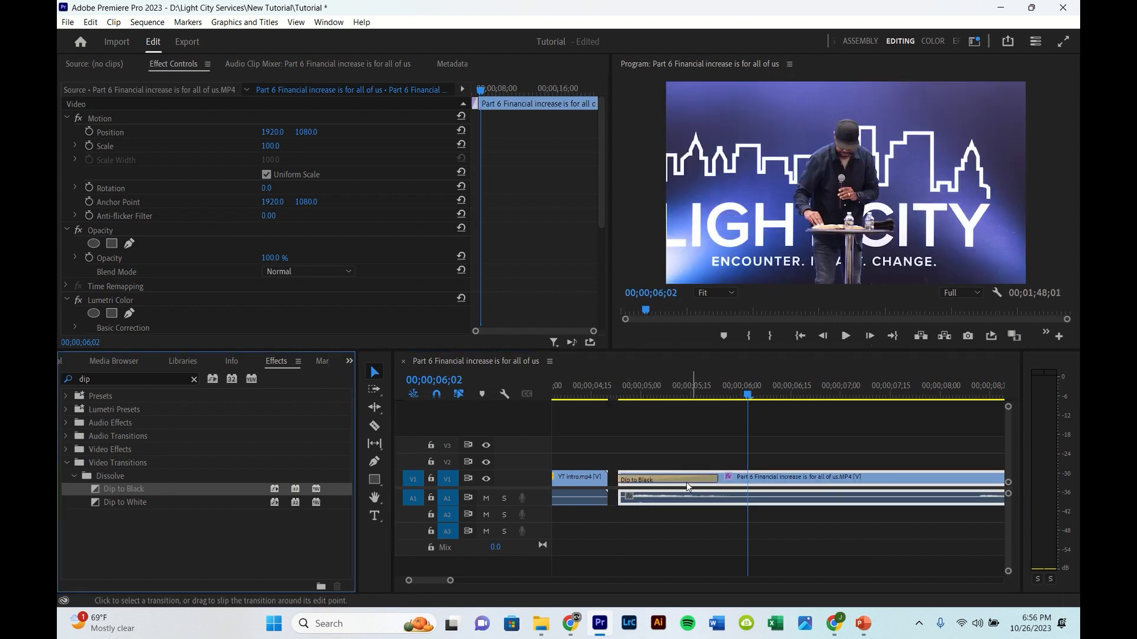
# Step: Shorten the Dip to Black transition to a duration of 00;00;00;06
pyautogui.click(681, 477)
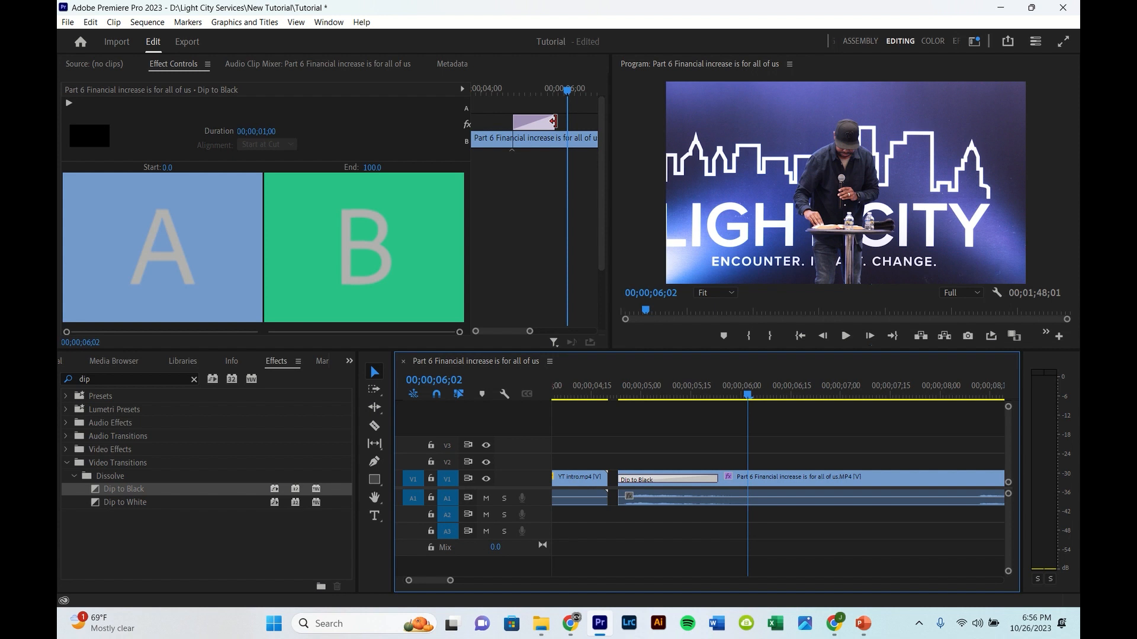
pyautogui.moveTo(553, 121); pyautogui.dragTo(515, 131)
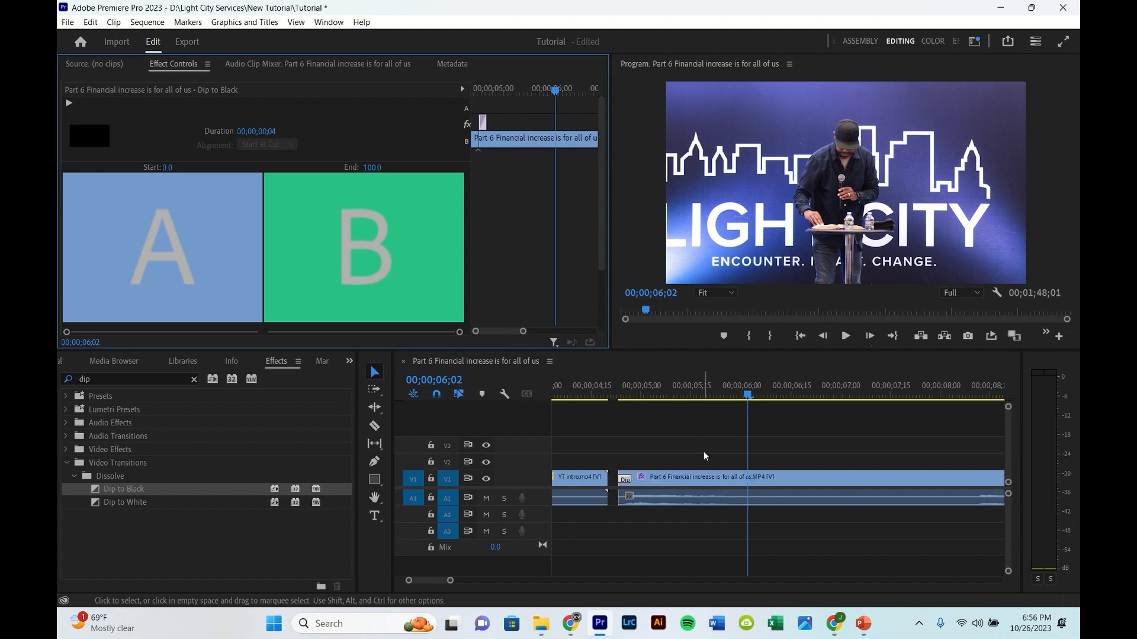
pyautogui.click(621, 396)
pyautogui.moveTo(622, 398); pyautogui.dragTo(661, 402)
pyautogui.click(626, 481)
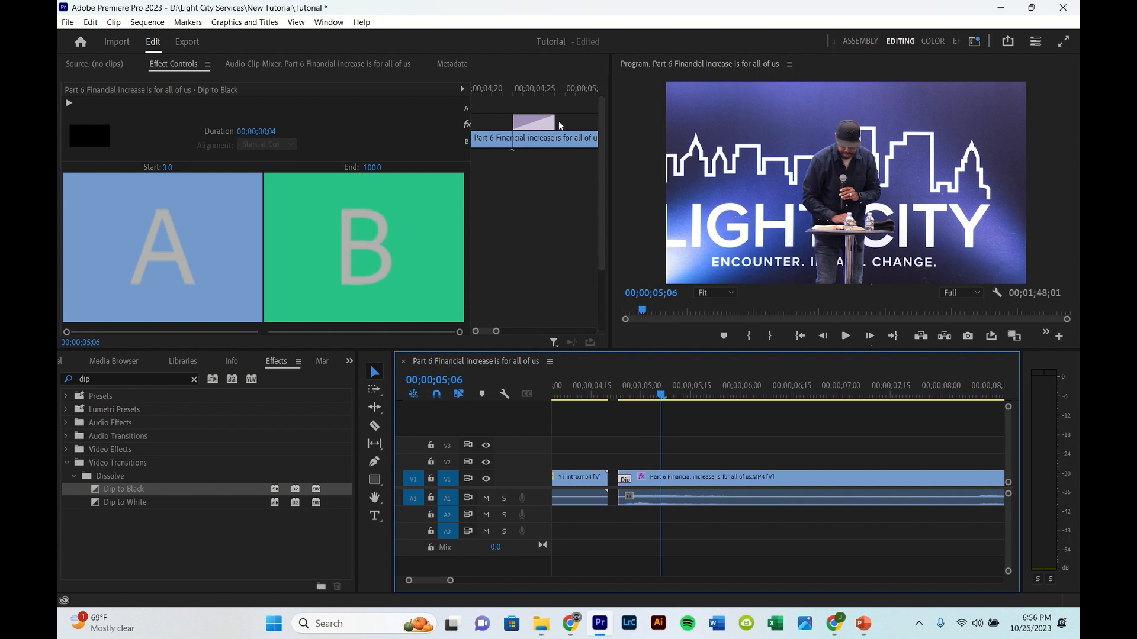
pyautogui.moveTo(559, 125); pyautogui.dragTo(575, 125)
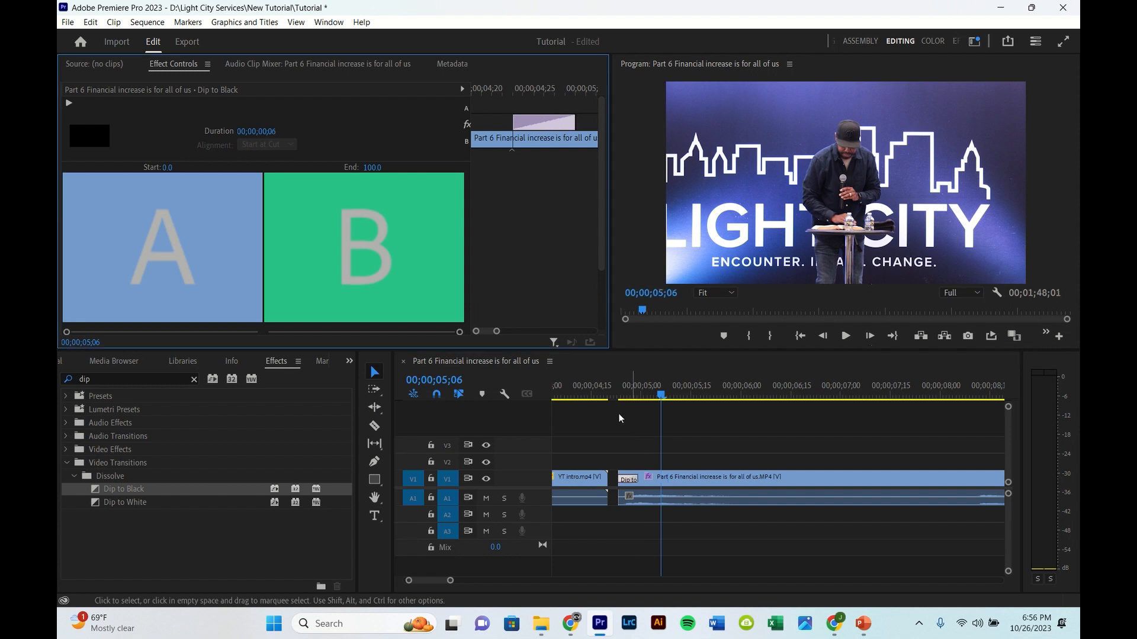
# Step: Slide the first sermon segment flush against the intro and play back across the transition
pyautogui.click(690, 481)
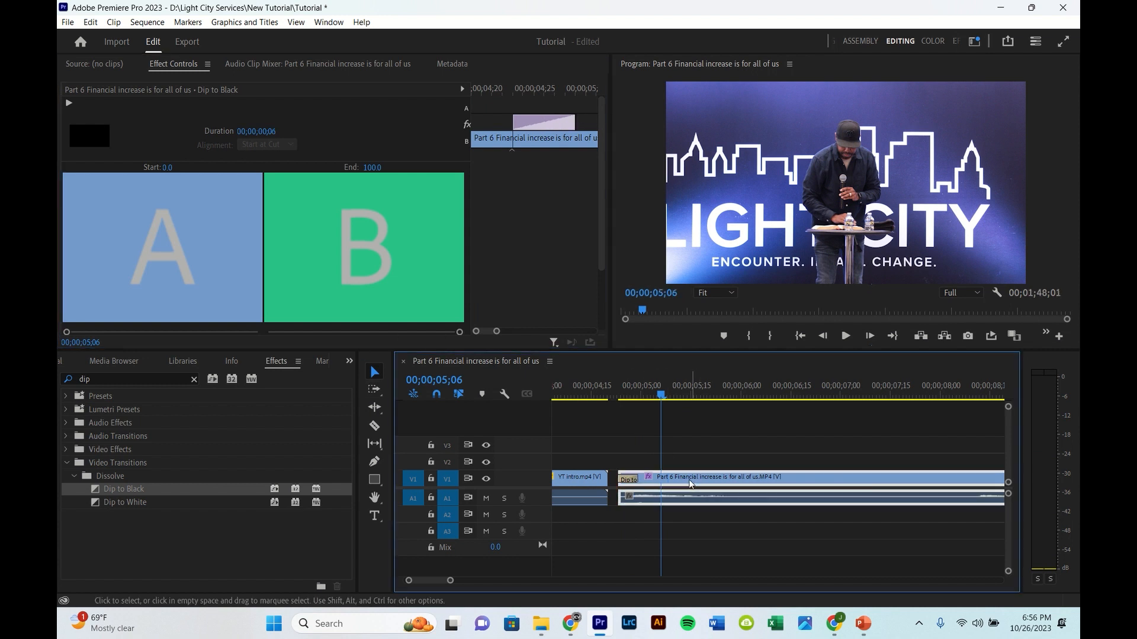
pyautogui.moveTo(690, 481); pyautogui.dragTo(679, 479)
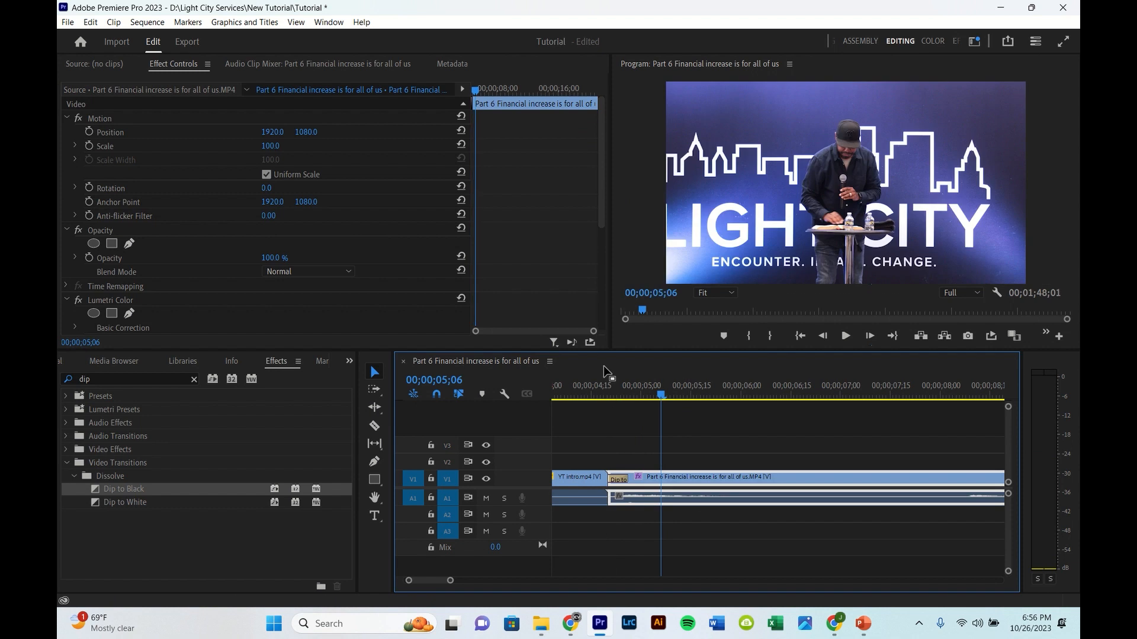
pyautogui.scroll(3, 616, 376)
pyautogui.click(628, 383)
pyautogui.press('space')
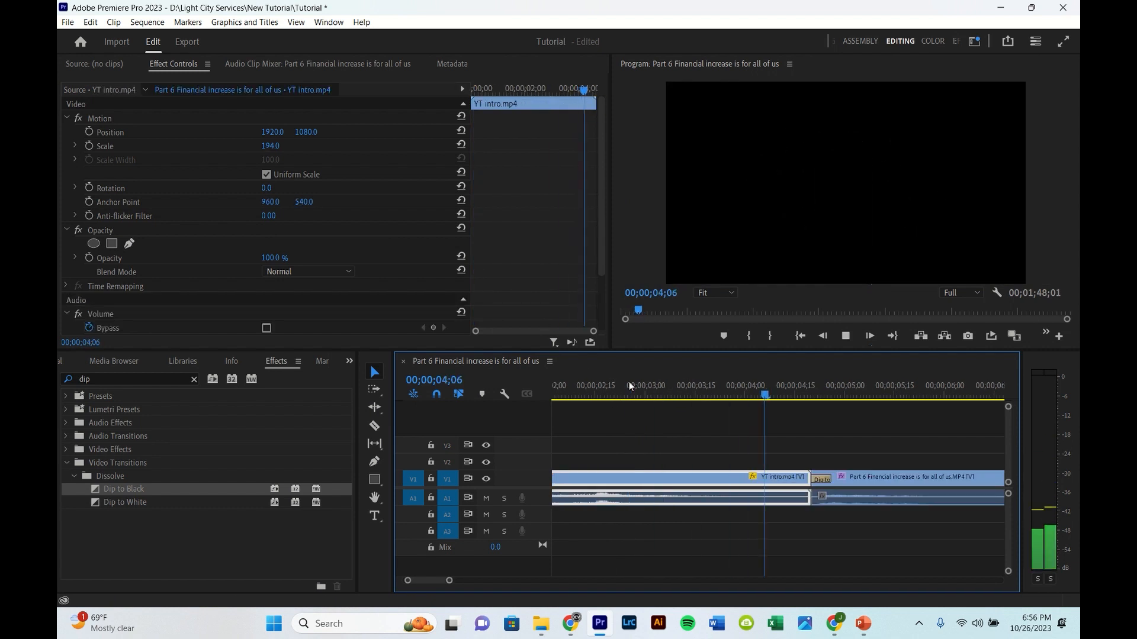